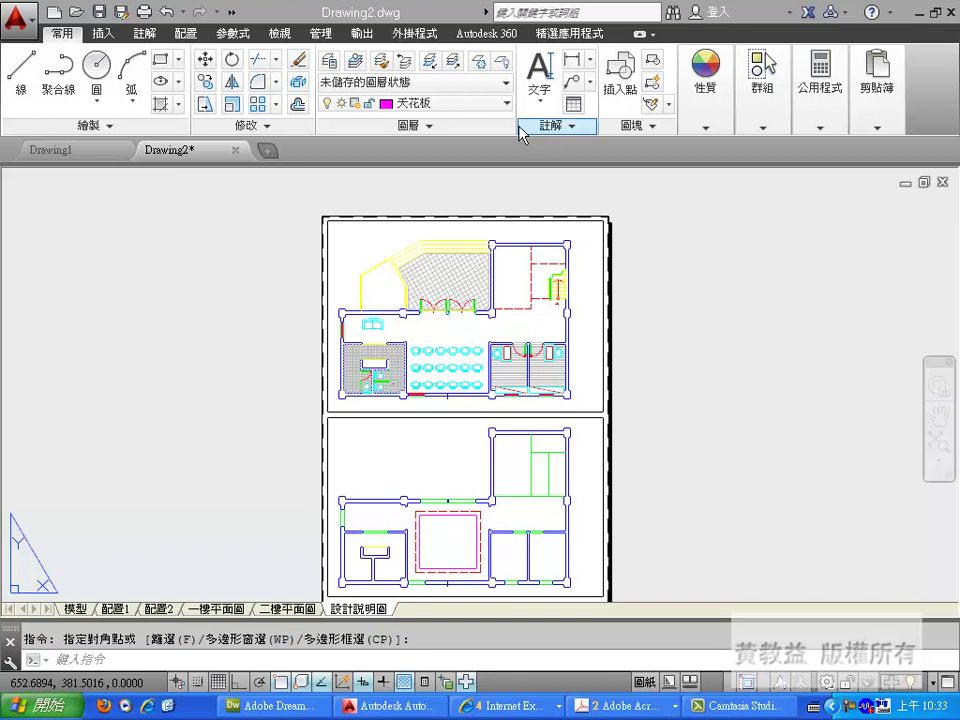
- Create a new layer in the Layer Properties Manager and name it 標註 using the Chinese input method
left_click(507, 106)
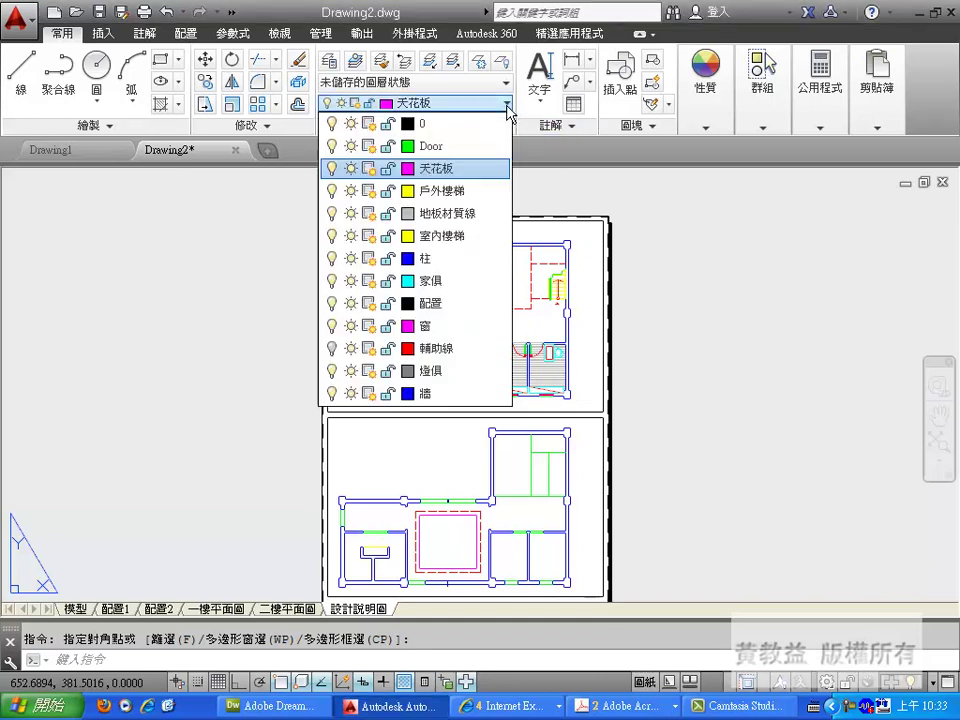
left_click(332, 62)
left_click(162, 85)
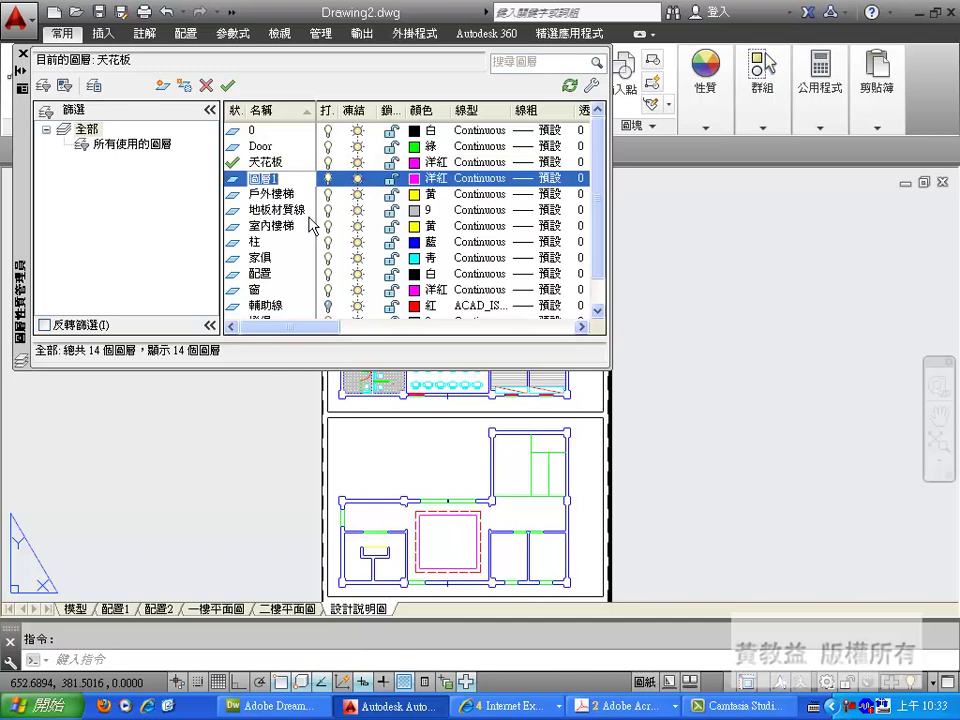
key("ctrl+space")
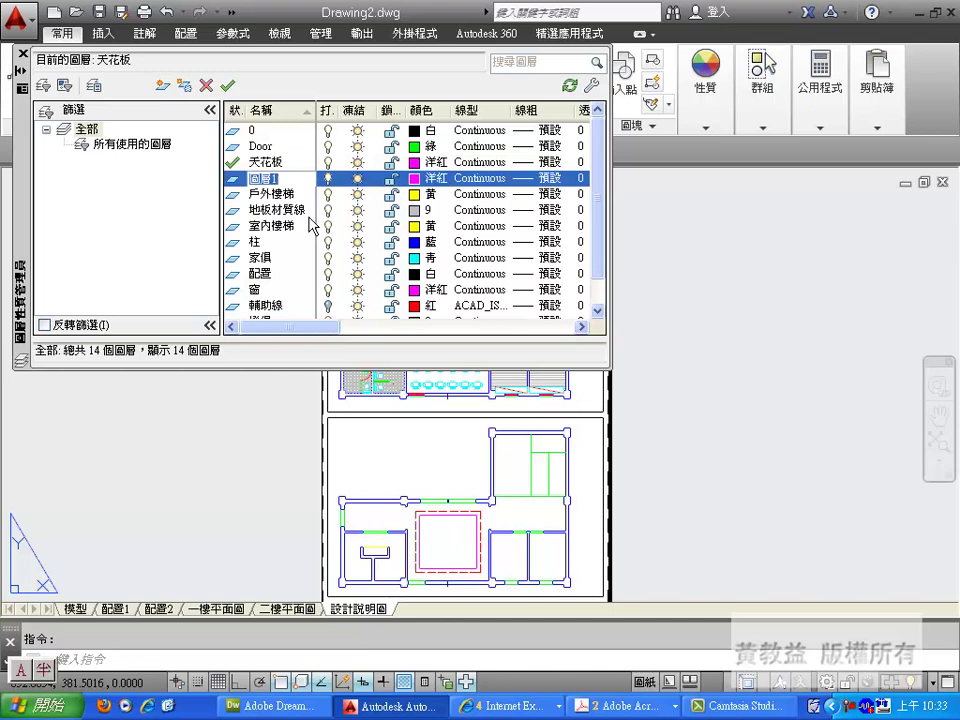
key("ctrl+space")
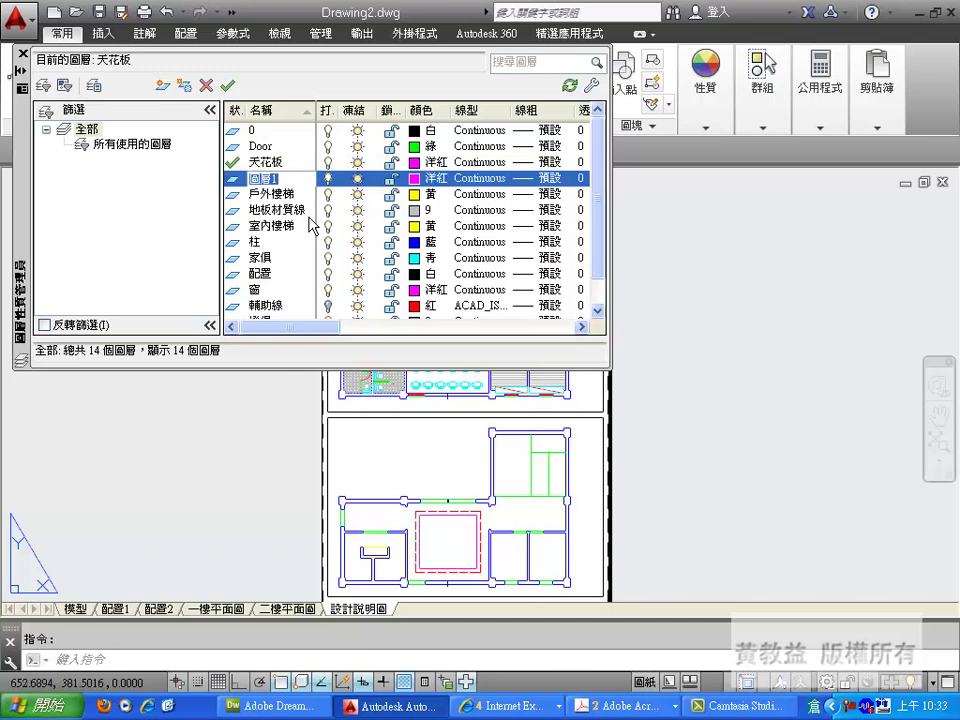
type("d")
type("d")
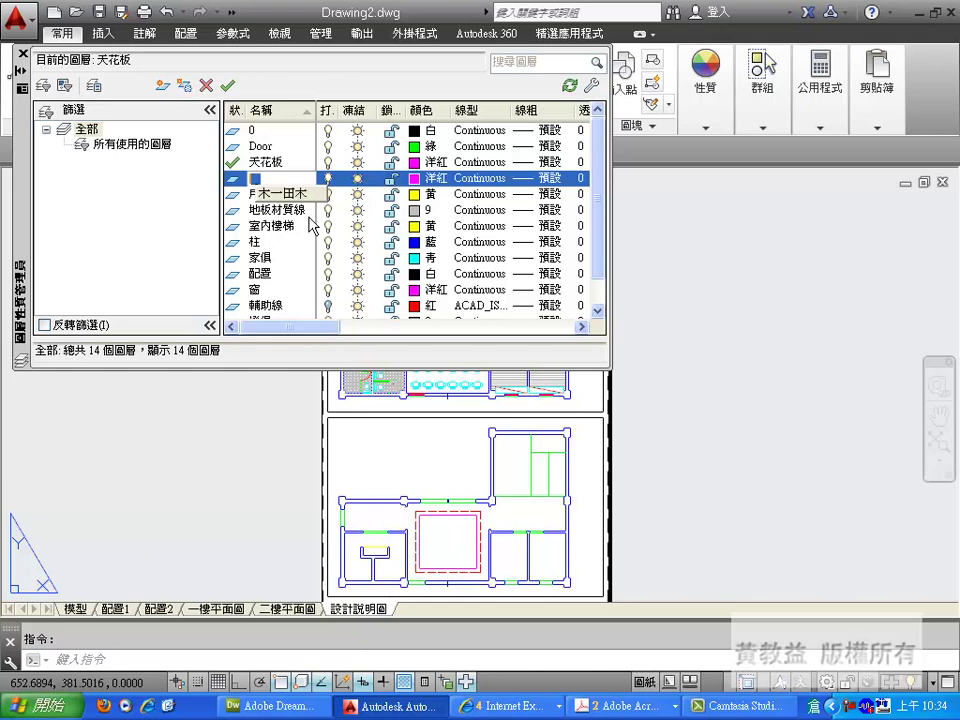
key("BackSpace")
key("BackSpace")
key("BackSpace")
key("space")
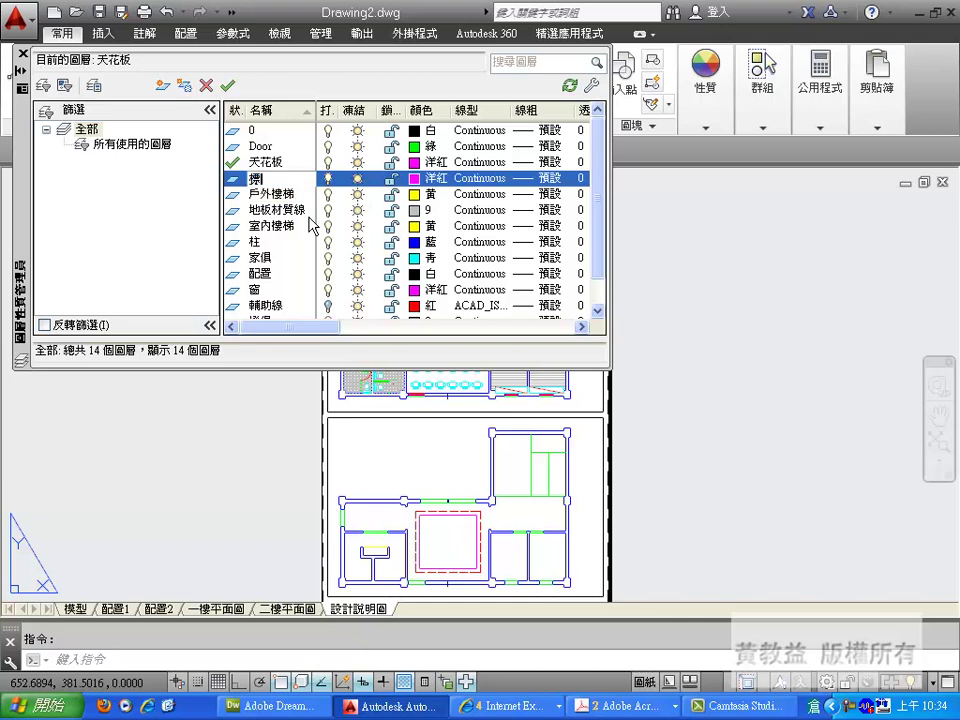
type("yr")
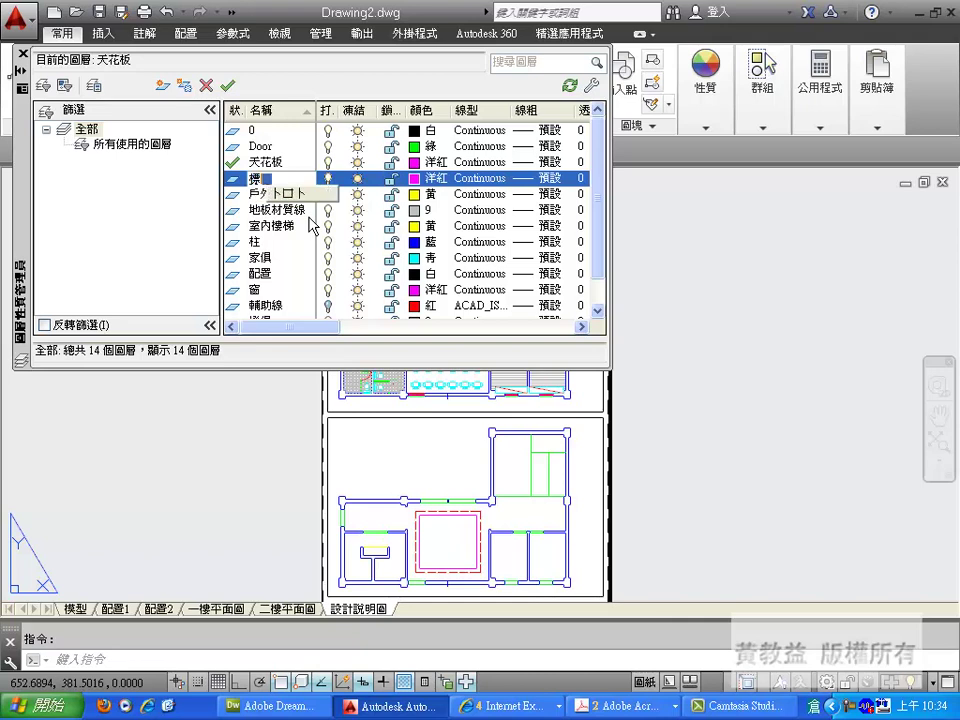
key("space")
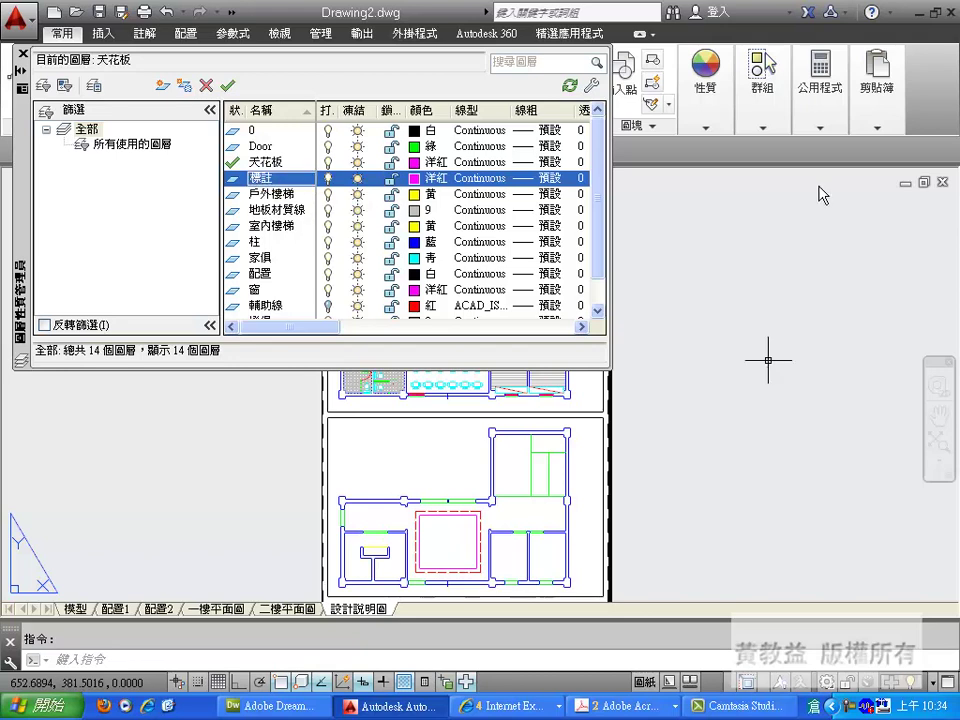
- Change the 標註 layer colour from magenta to white (index 7) and make 標註 the current layer
left_click(415, 181)
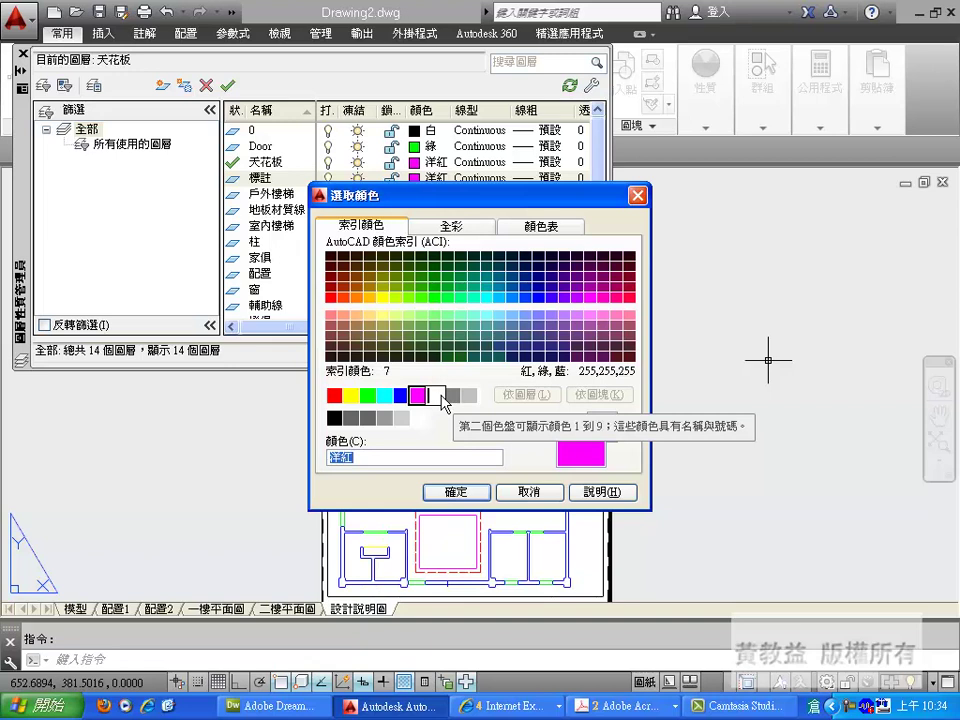
left_click(436, 395)
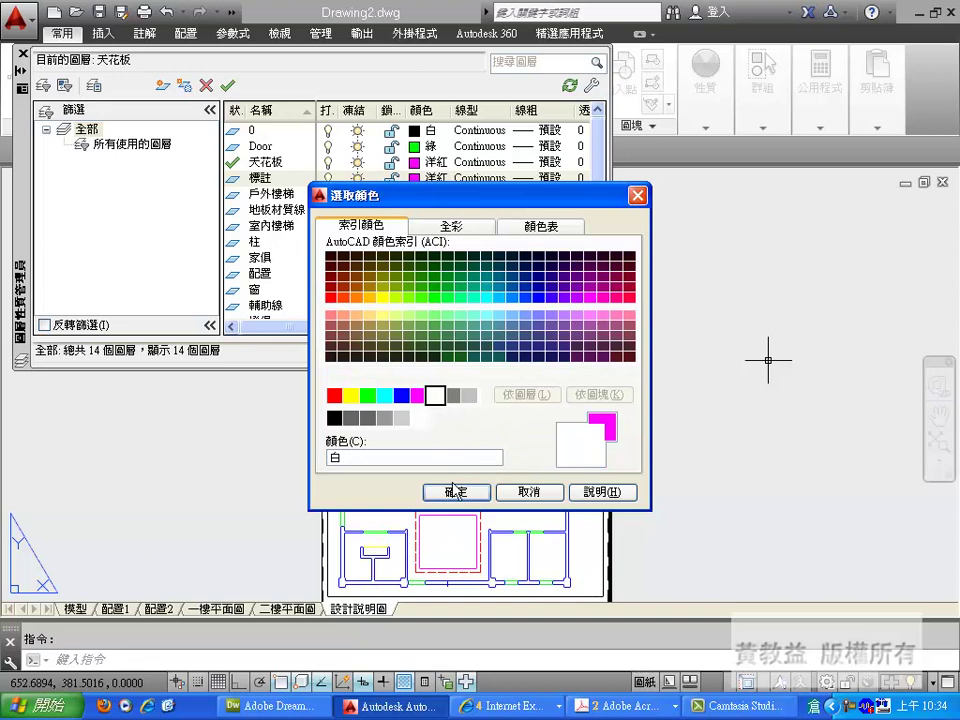
left_click(455, 491)
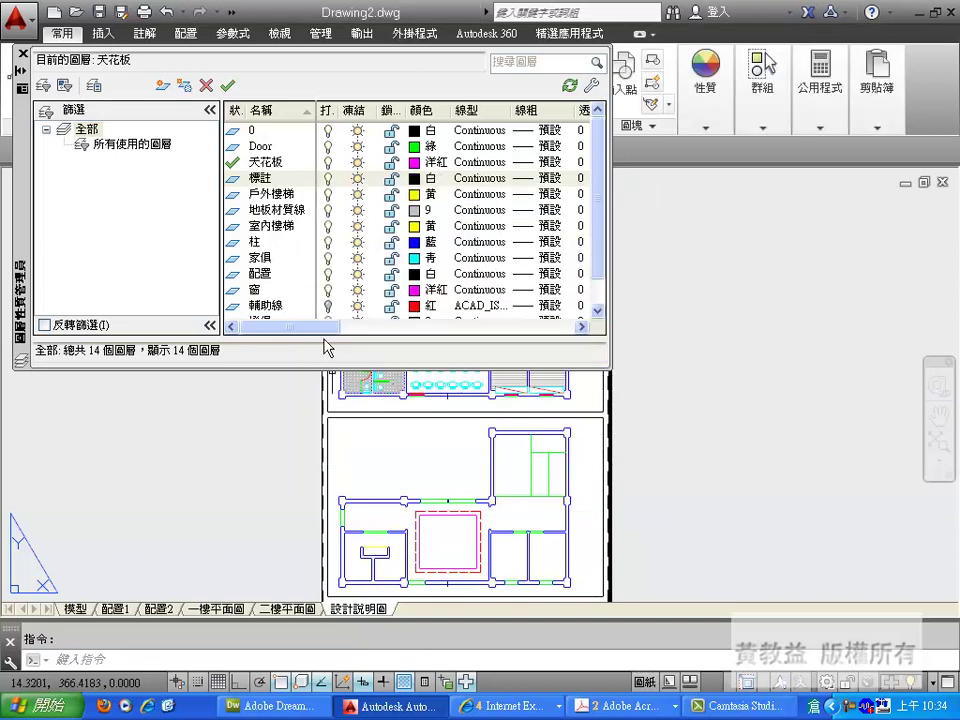
left_click_drag(325, 327, 443, 327)
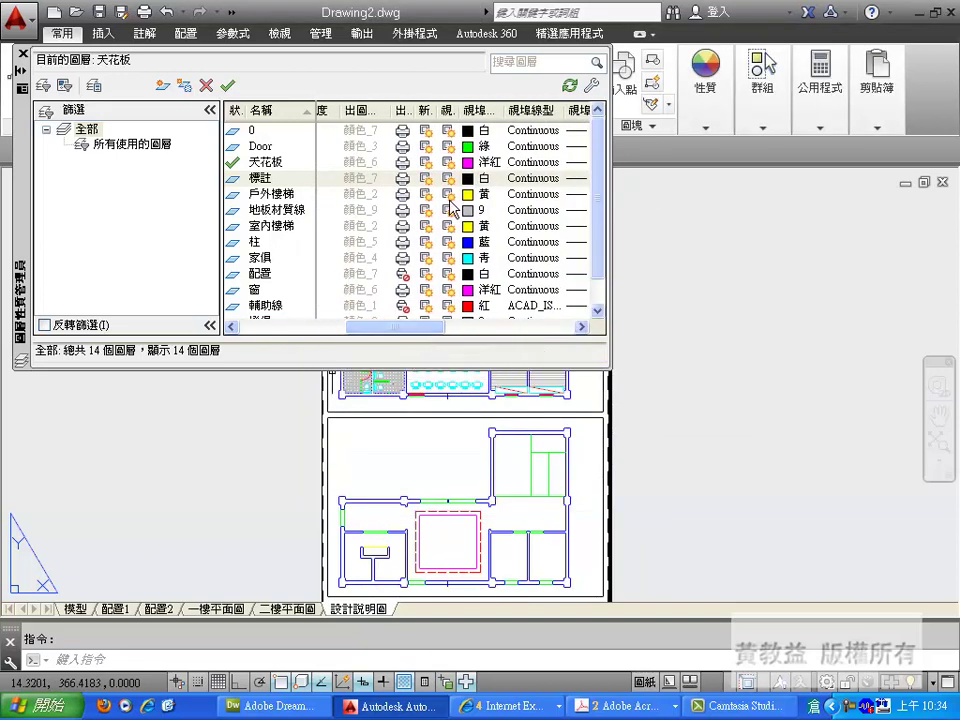
left_click_drag(439, 326, 264, 326)
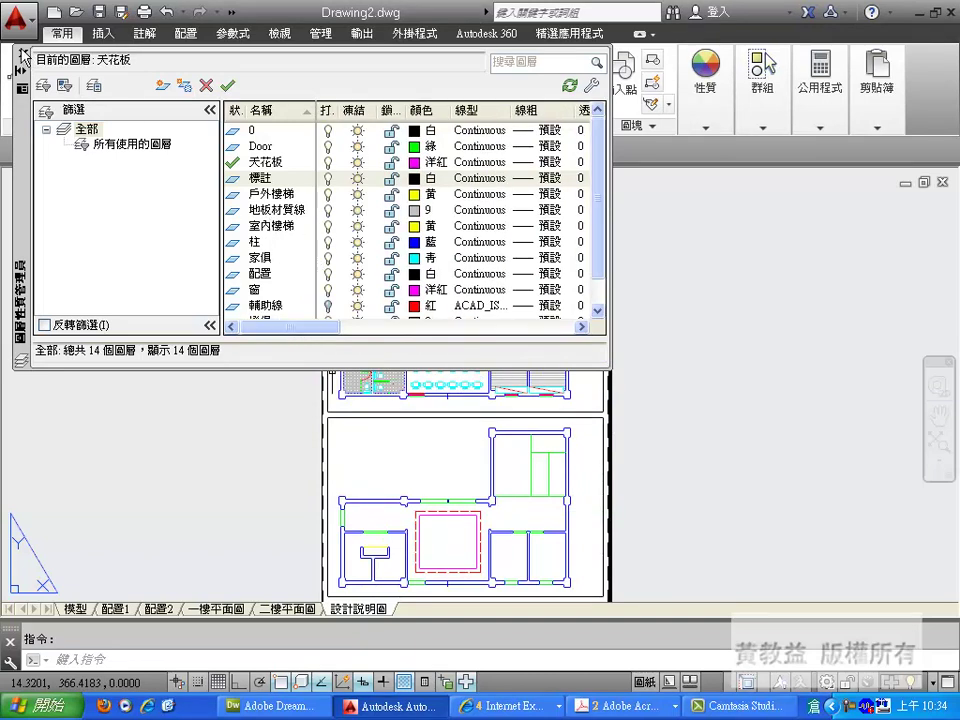
left_click(228, 86)
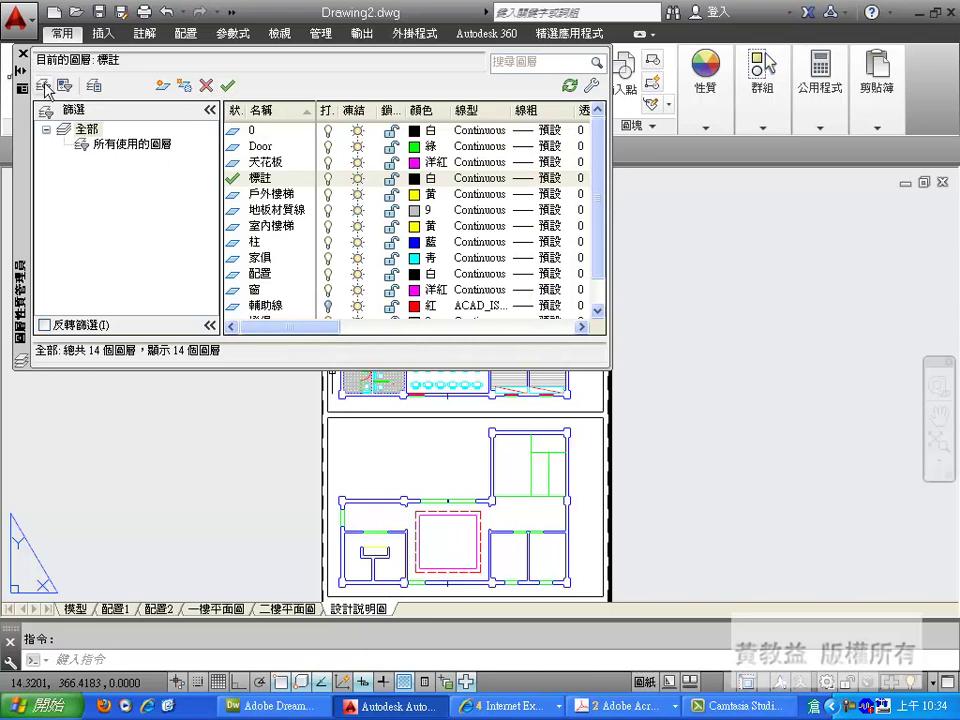
- Close the Layer Properties Manager and zoom the view to the upper floor plan
left_click(22, 53)
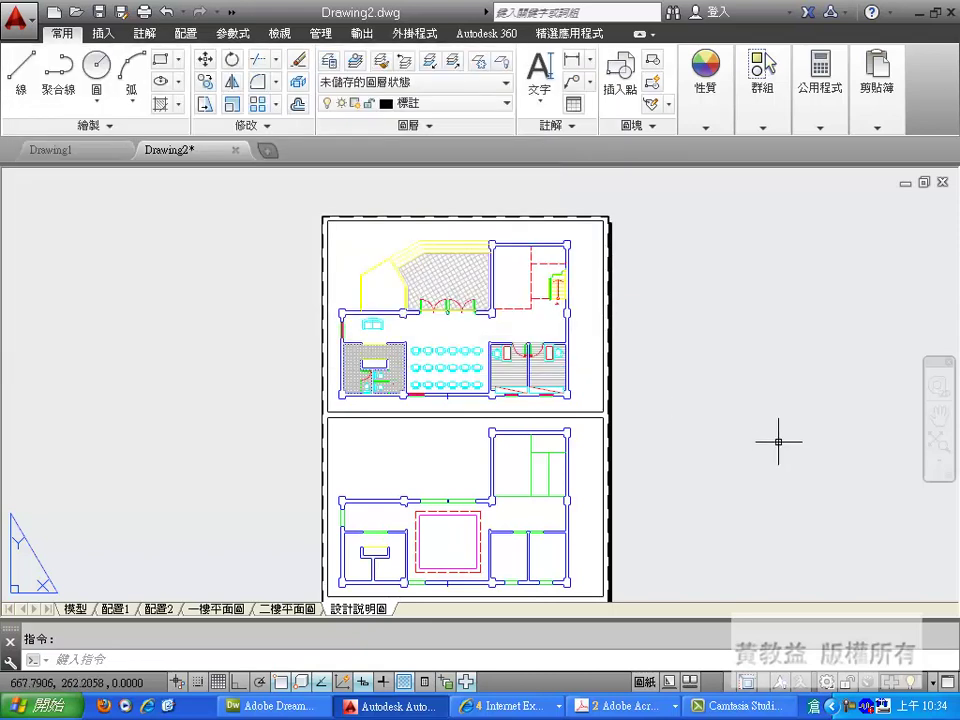
scroll(385, 380, "up", 4)
scroll(439, 424, "down", 1)
scroll(429, 422, "down", 1)
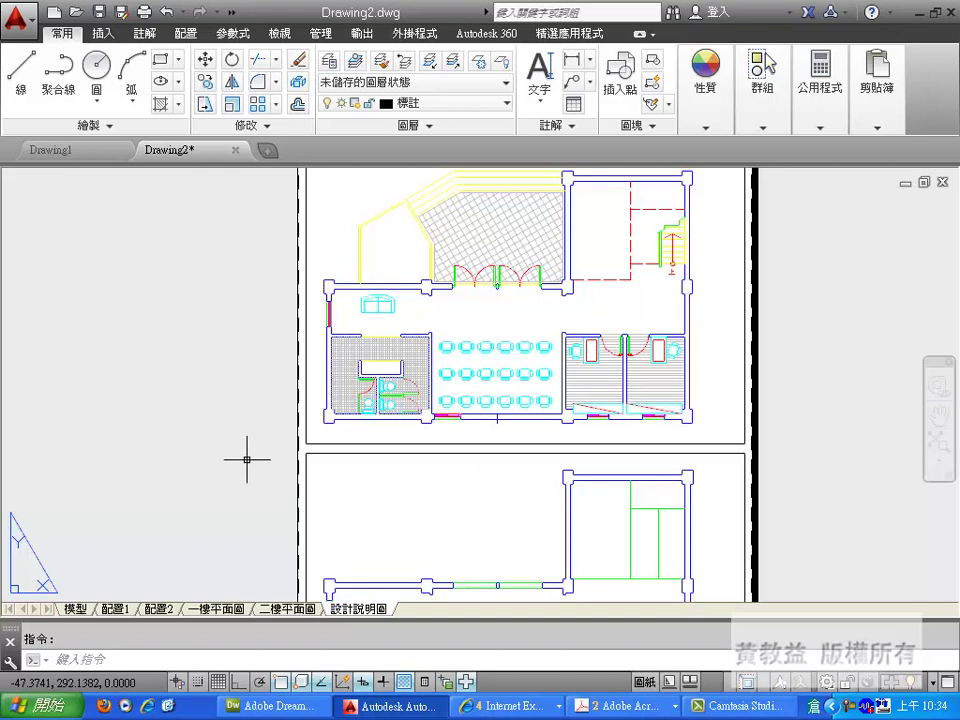
- Switch the ribbon to the 註解 annotation tools and open the dimension types list
left_click(146, 35)
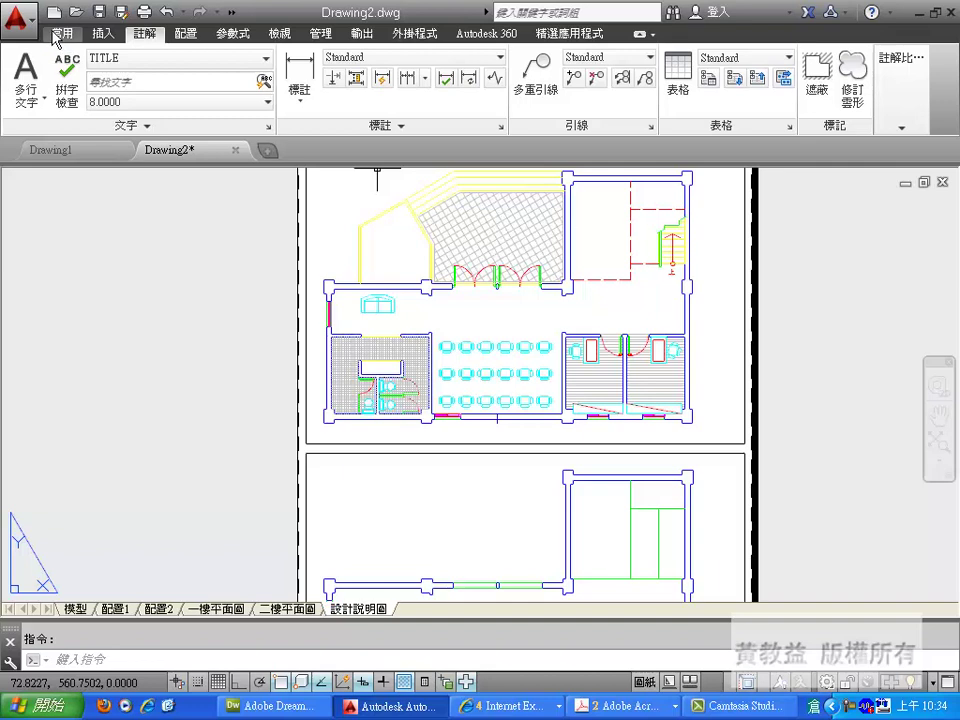
left_click(60, 33)
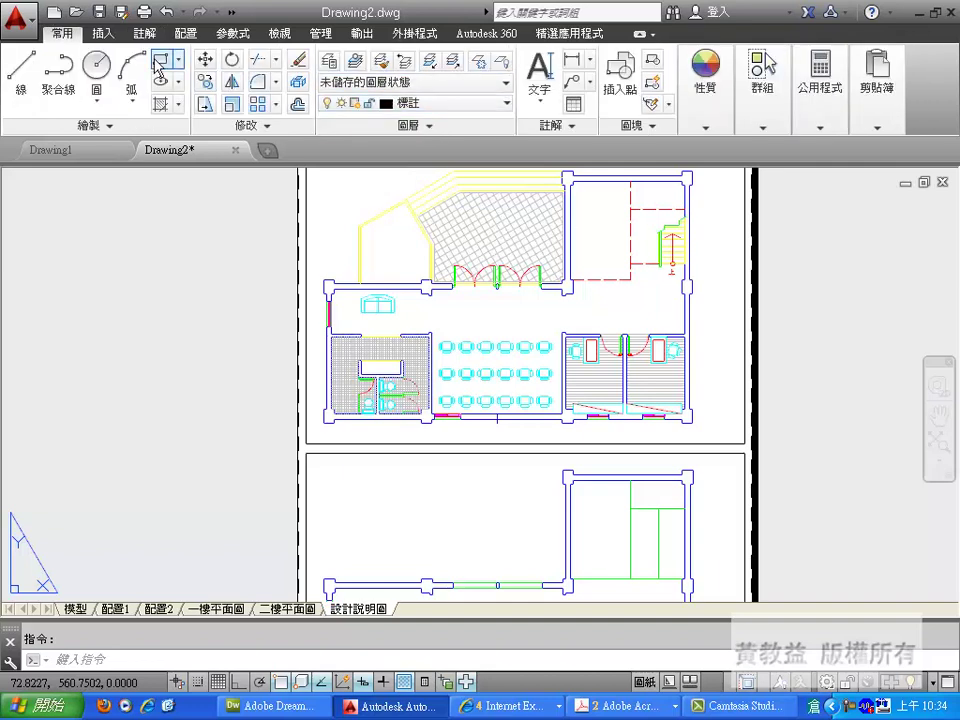
left_click(146, 35)
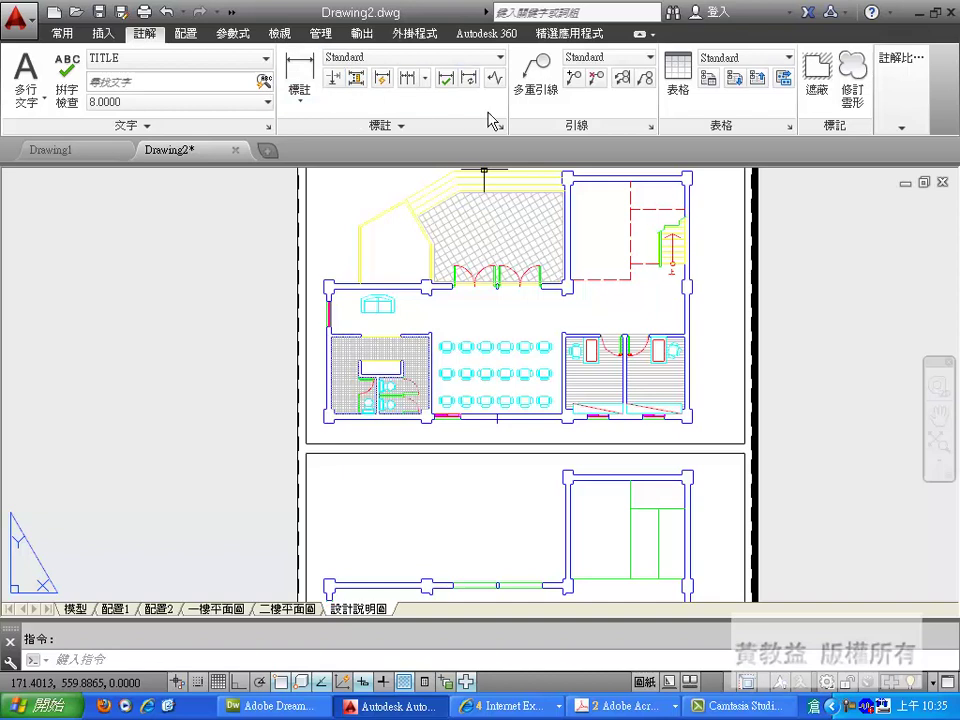
left_click(300, 104)
- Set the Standard dimension style's text vertical position to 上方, then close the Dimension Style Manager
left_click(499, 57)
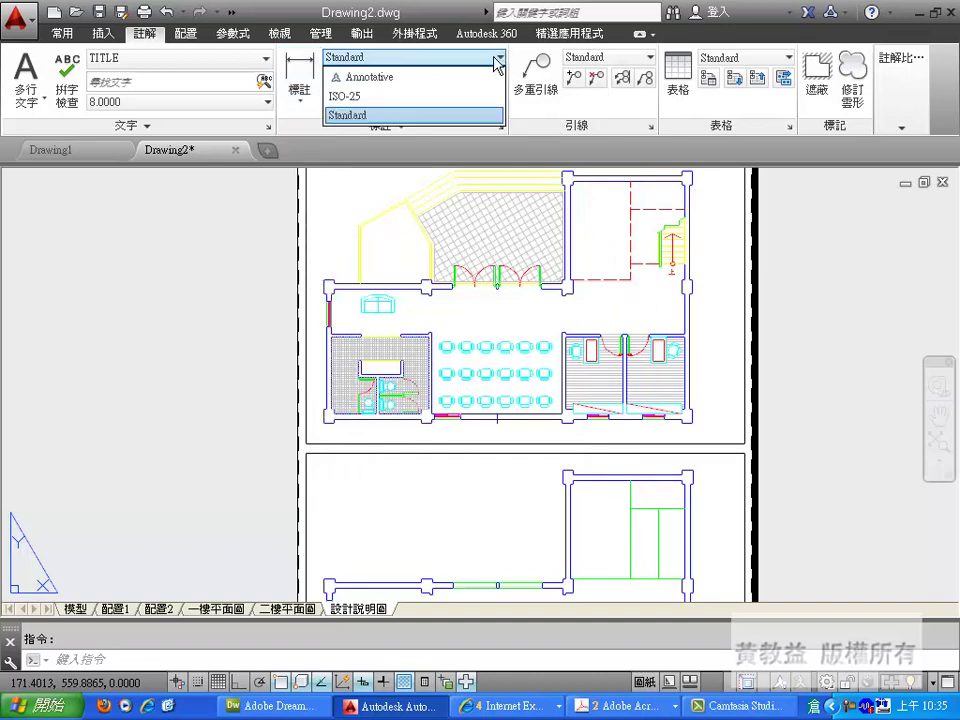
left_click(343, 117)
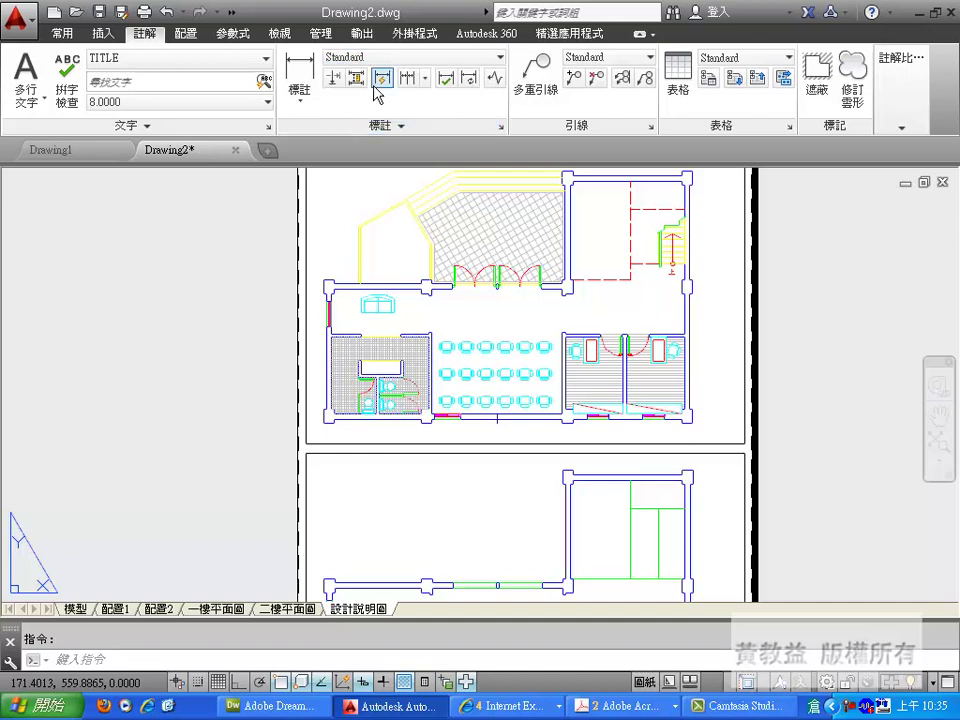
left_click(500, 127)
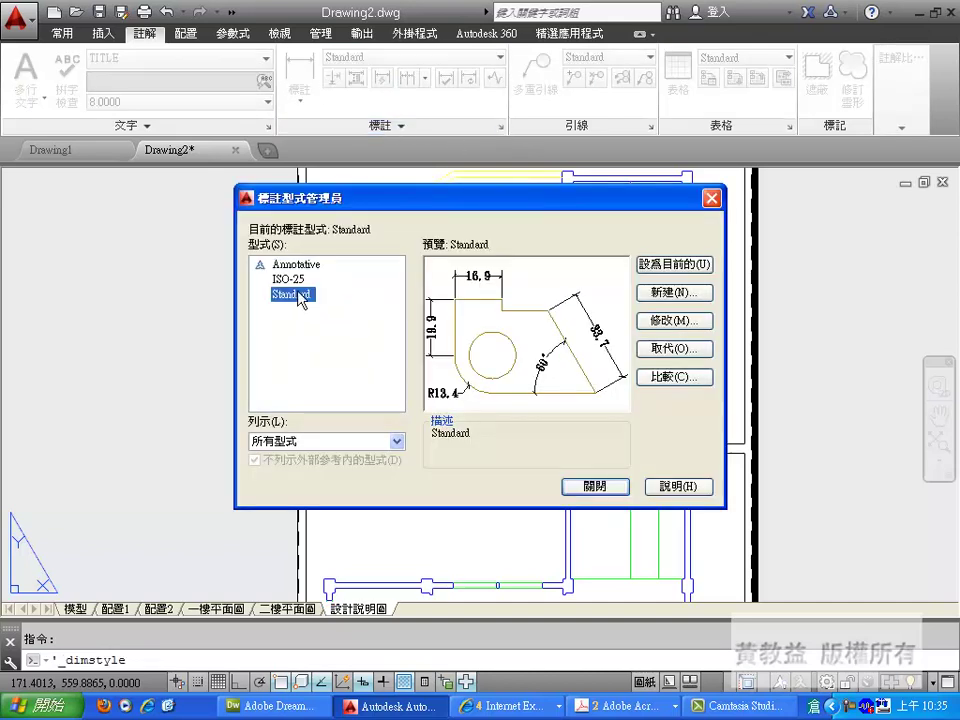
left_click(662, 320)
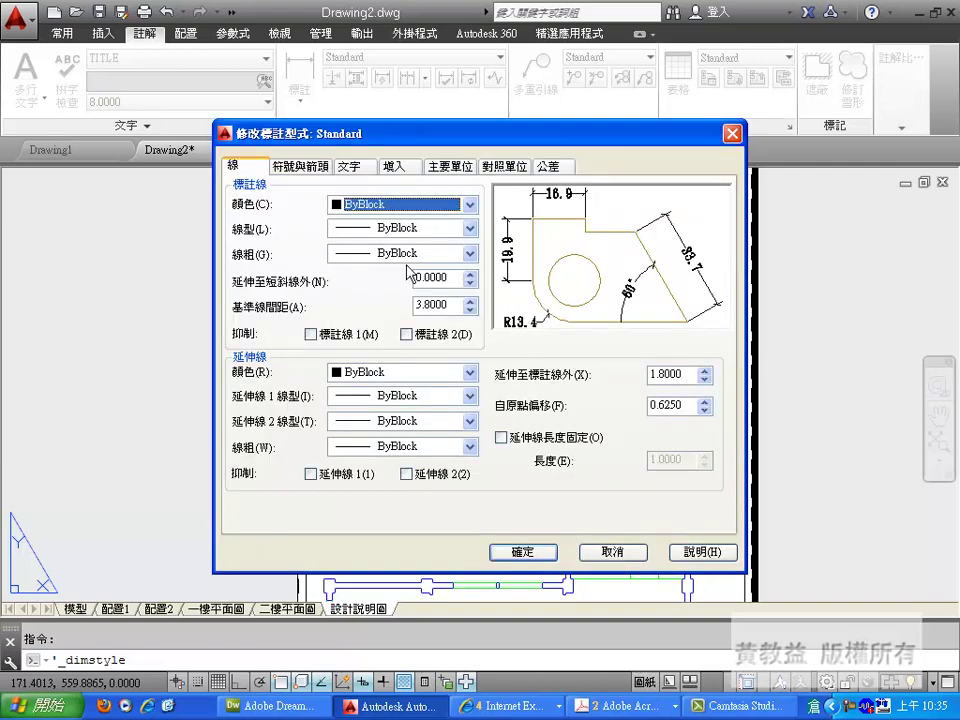
left_click(349, 170)
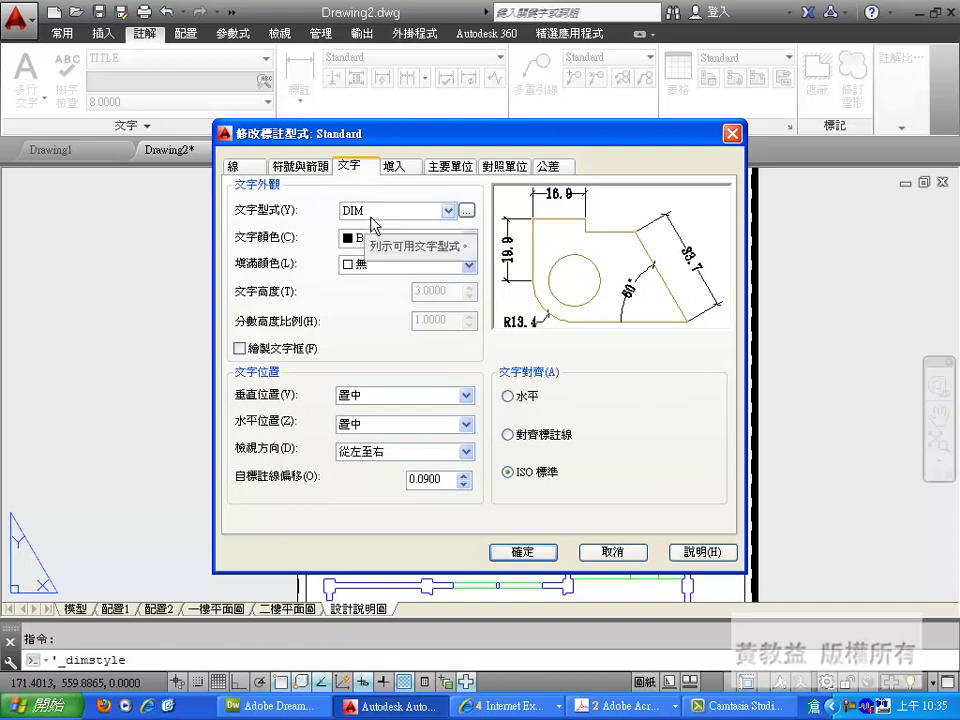
left_click(465, 396)
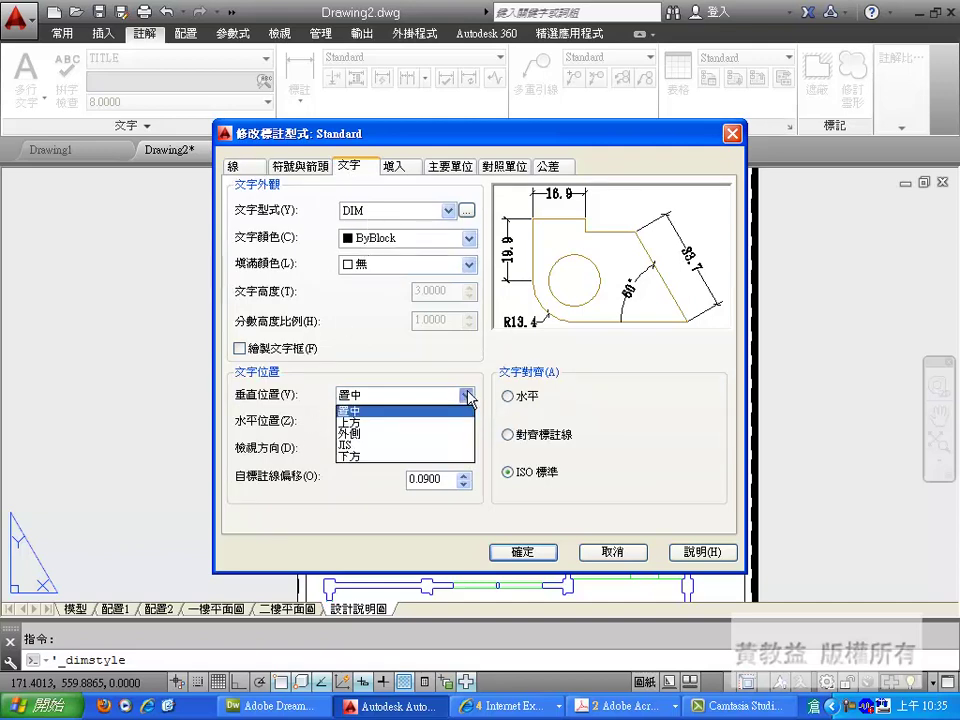
left_click(387, 424)
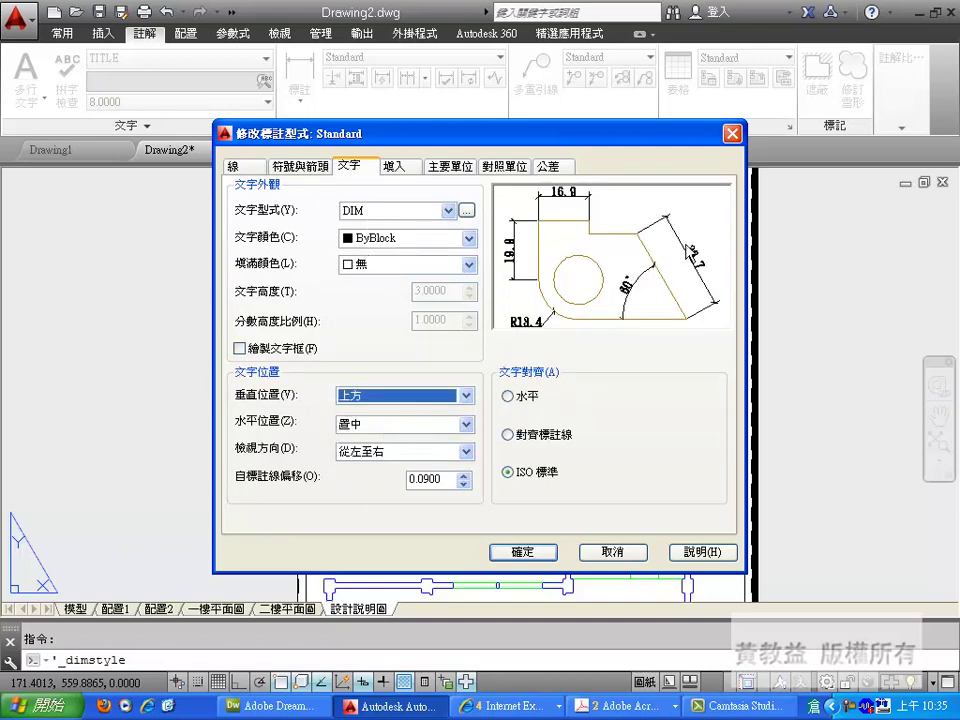
left_click(538, 551)
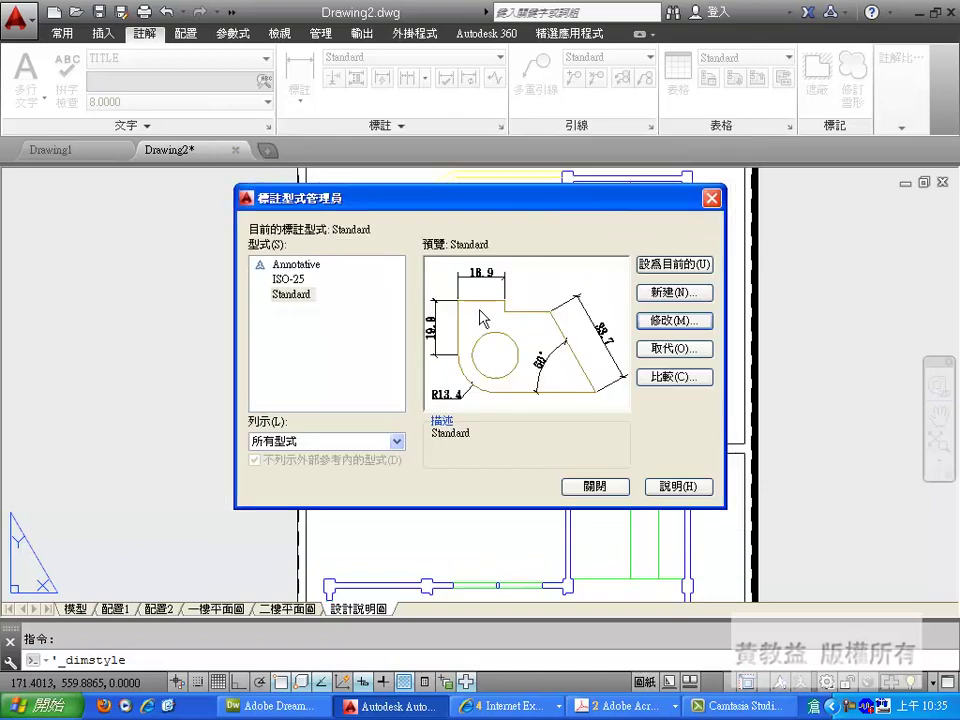
left_click(597, 487)
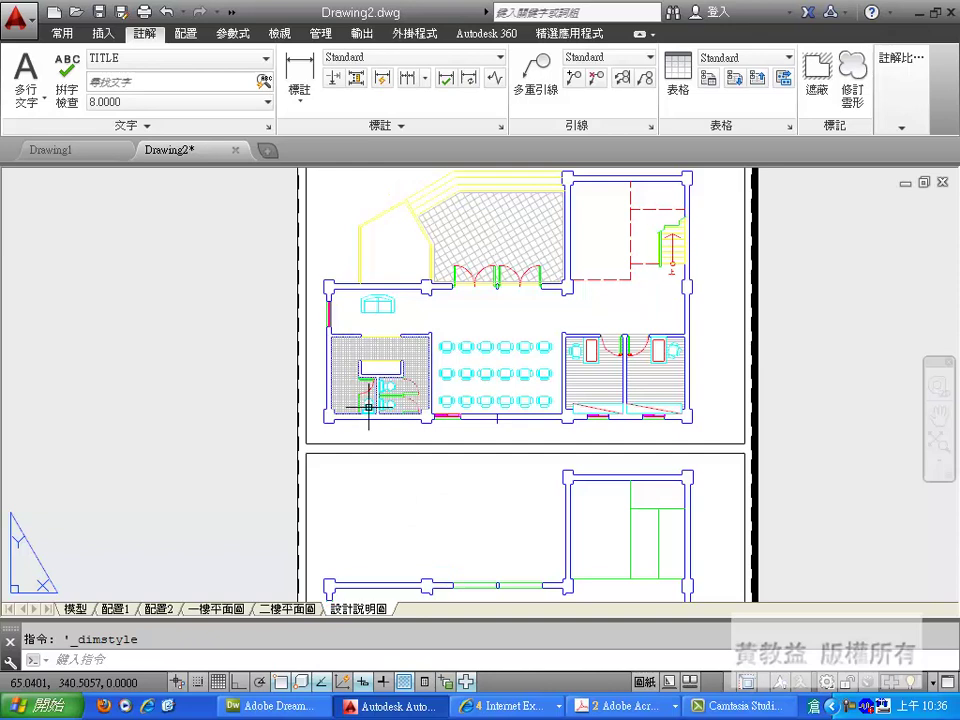
- Zoom in on the restrooms along the bottom wall and list the two open Acrobat PDFs
scroll(369, 407, "up", 2)
scroll(369, 428, "up", 2)
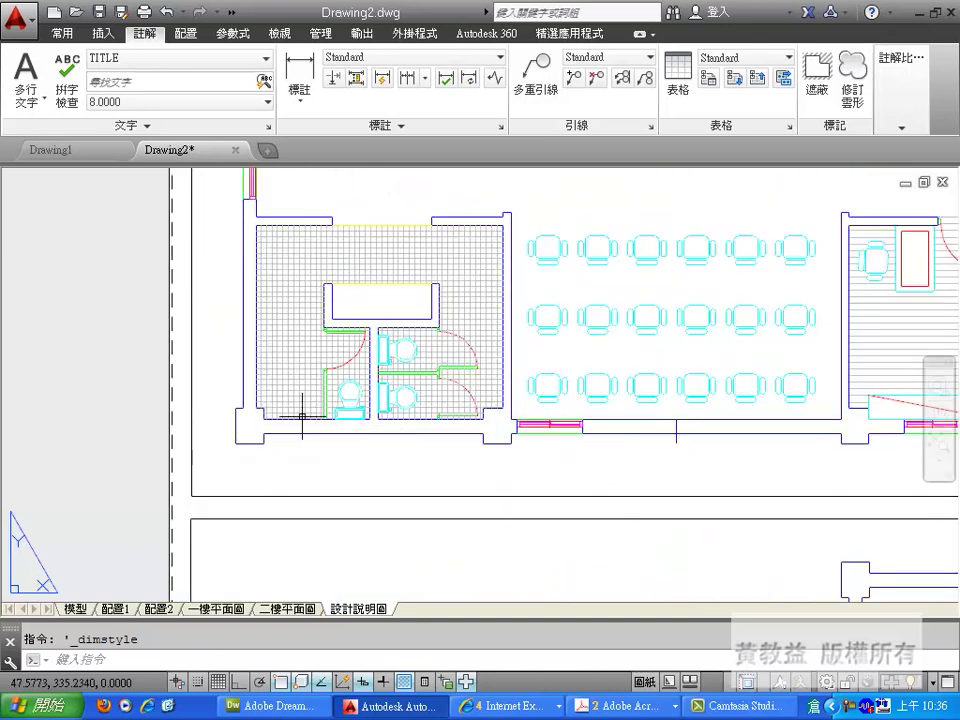
left_click(648, 707)
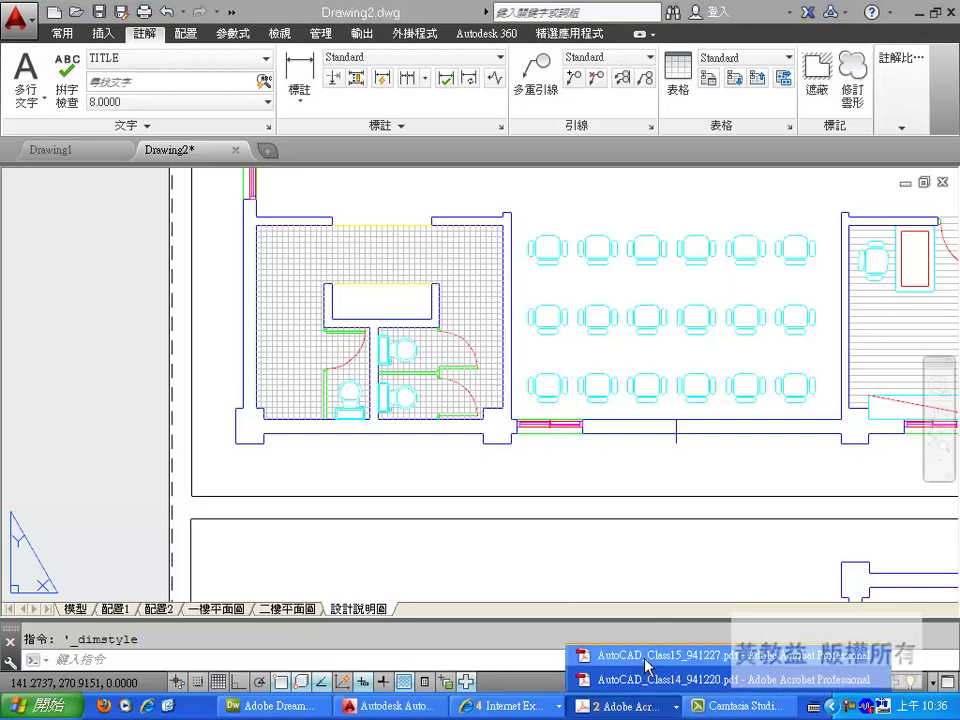
- Bring the AutoCAD_Class14_941220.pdf handout to the front after briefly viewing the Class15 PDF
left_click(648, 666)
scroll(653, 561, "down", 2)
scroll(657, 589, "up", 5)
scroll(660, 585, "up", 5)
scroll(666, 630, "down", 6)
scroll(666, 639, "down", 3)
left_click(625, 706)
left_click(633, 679)
scroll(426, 389, "up", 1)
scroll(426, 389, "down", 1)
- Zoom the handout to 150%, scroll to the dimensioned floor plan example, then return to AutoCAD
left_click(511, 90)
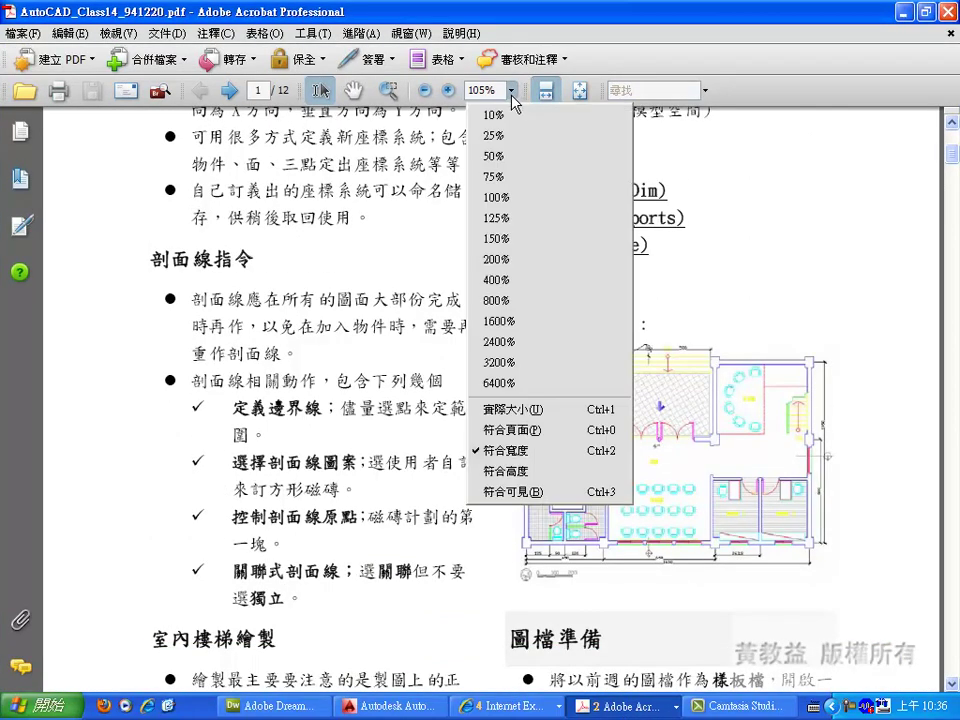
left_click(521, 242)
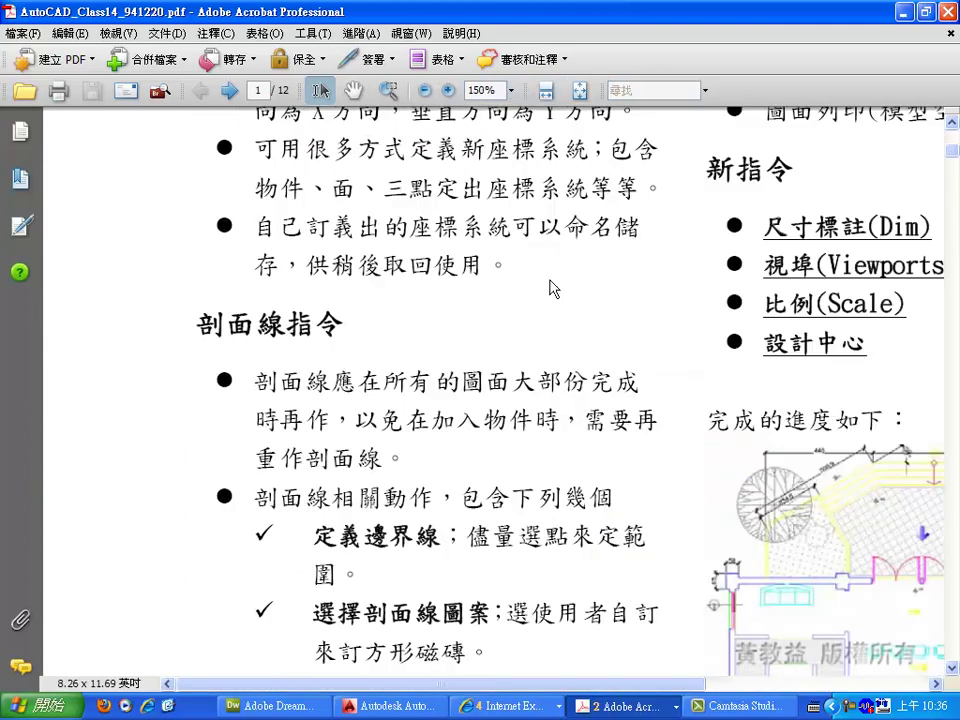
left_click_drag(700, 688, 866, 688)
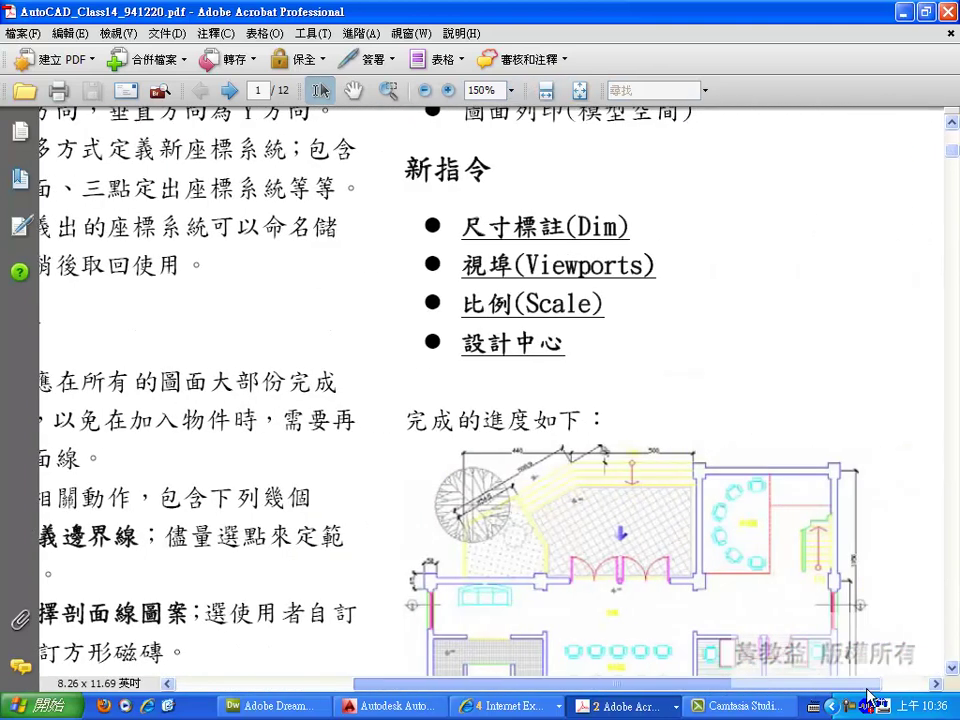
scroll(955, 447, "down", 4)
scroll(955, 447, "down", 3)
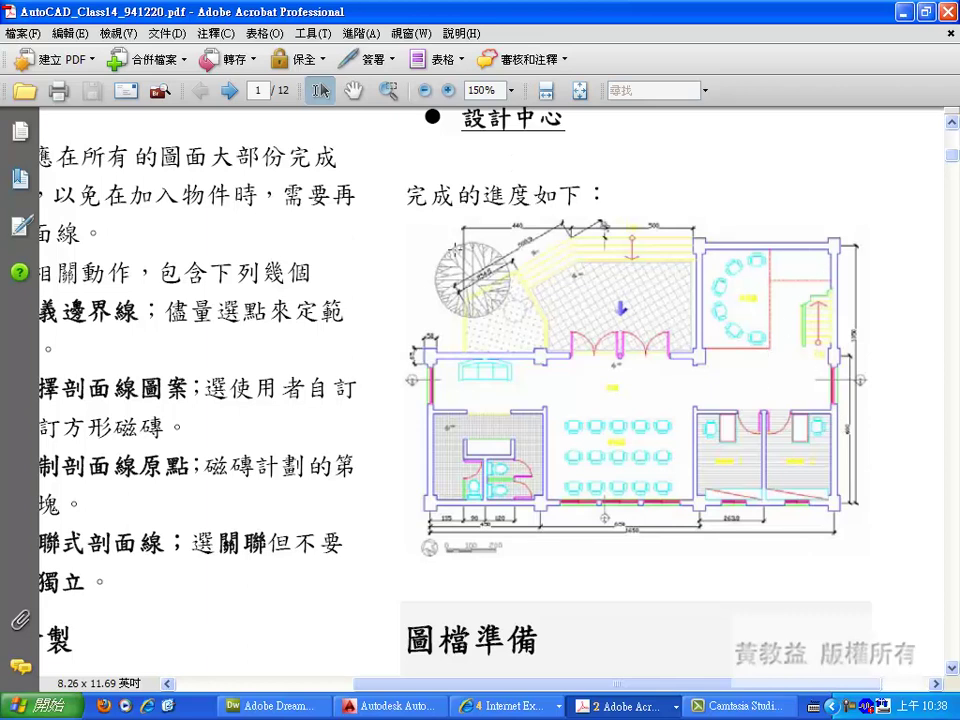
left_click(390, 706)
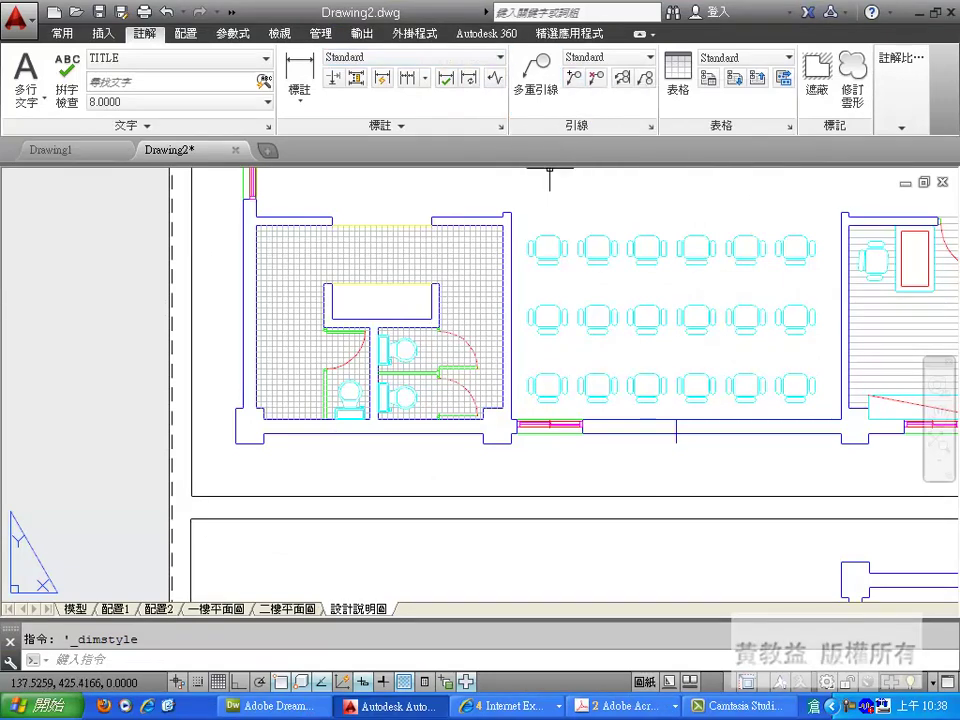
- Try a 110.0 linear dimension along the restroom wall, then undo it and the zoom
left_click(298, 72)
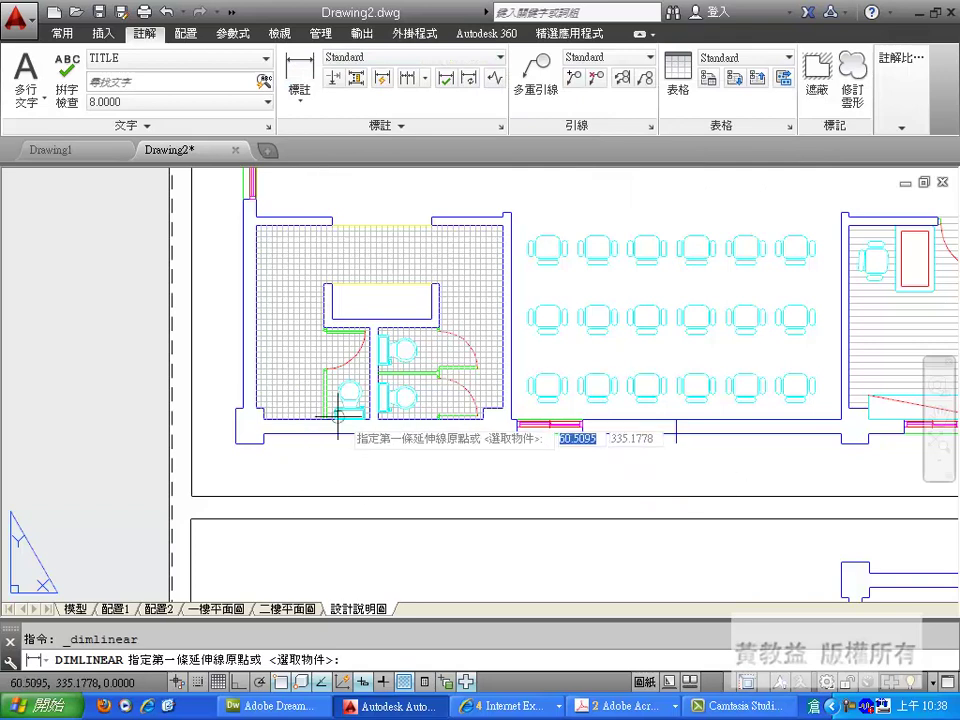
left_click(262, 420)
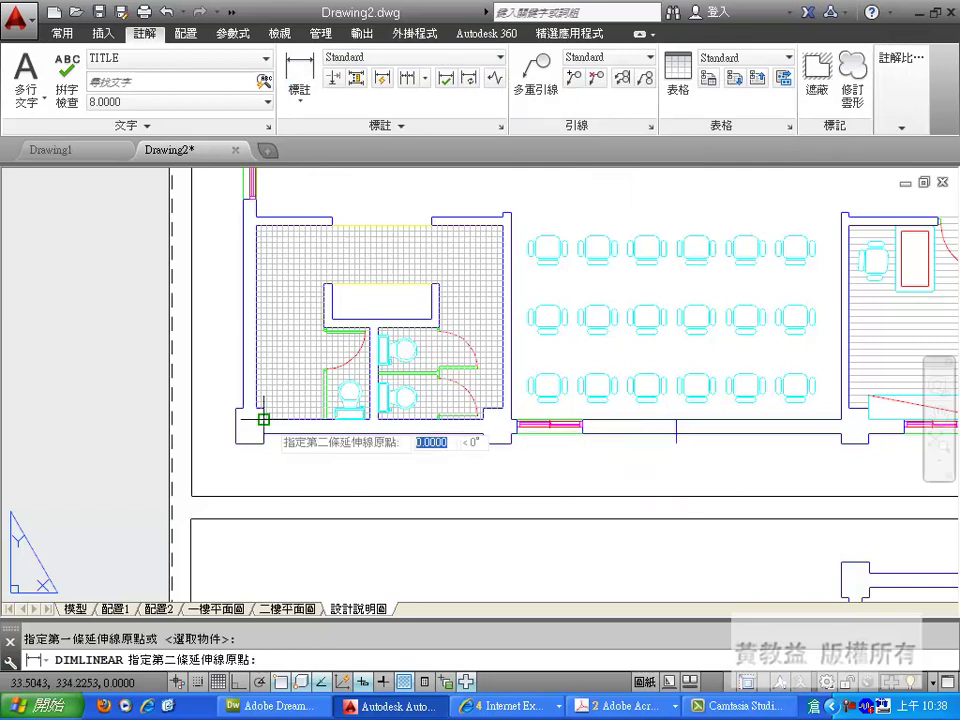
left_click(323, 419)
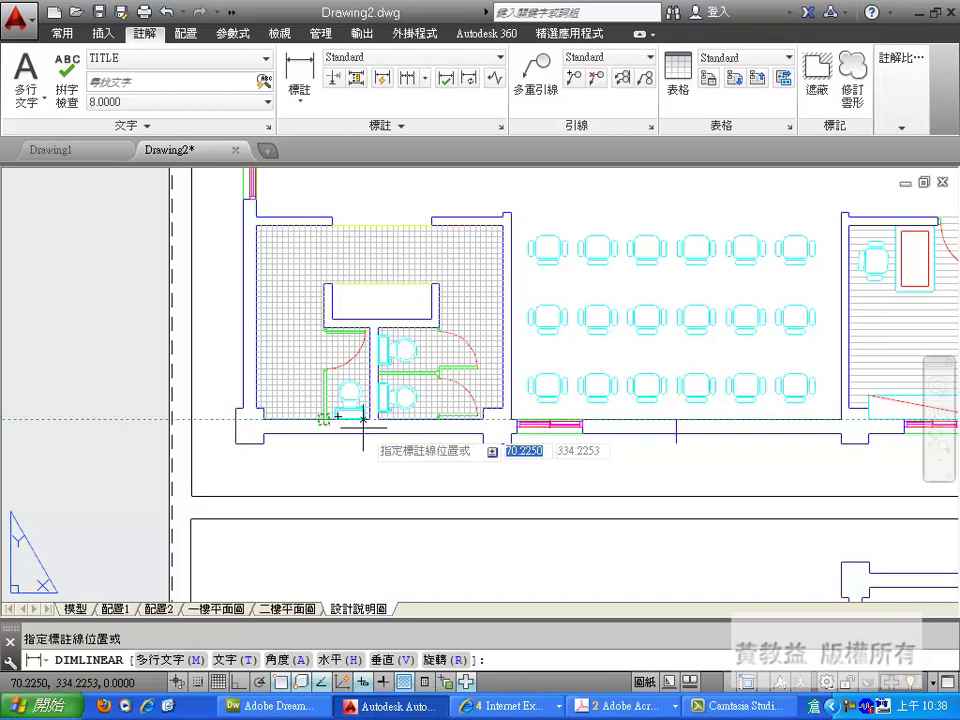
left_click(370, 419)
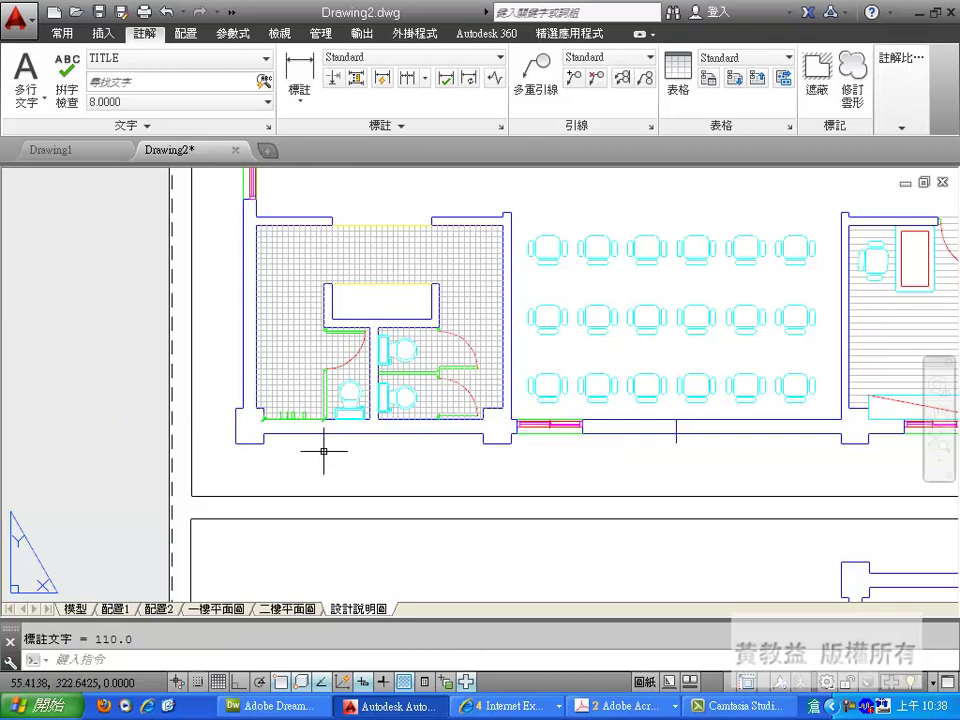
scroll(283, 420, "up", 6)
scroll(283, 420, "up", 2)
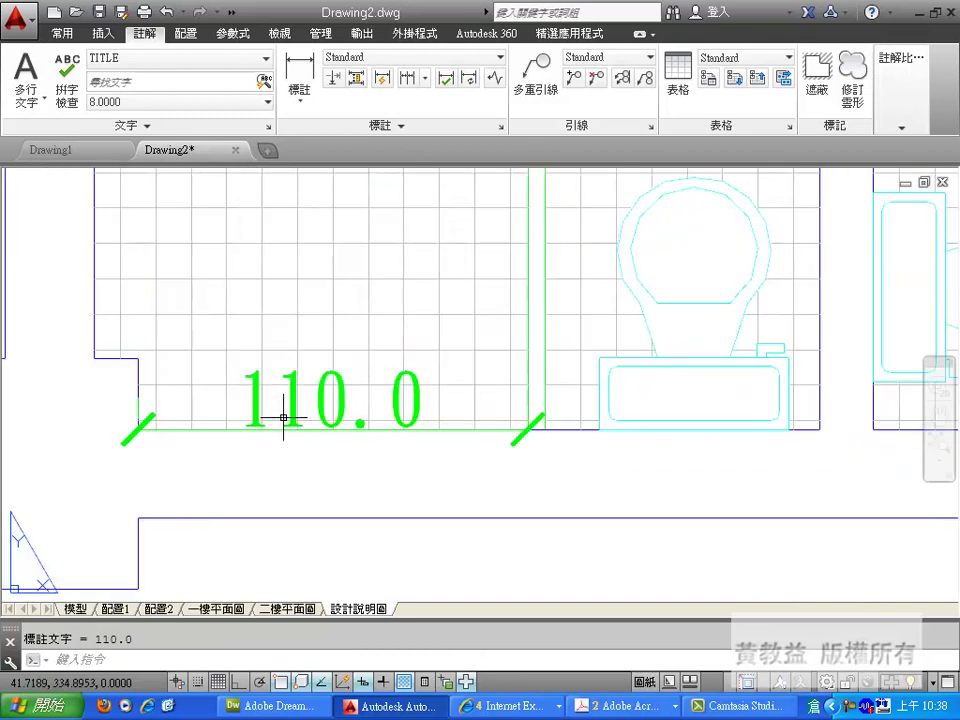
scroll(482, 432, "down", 4)
key("ctrl+z")
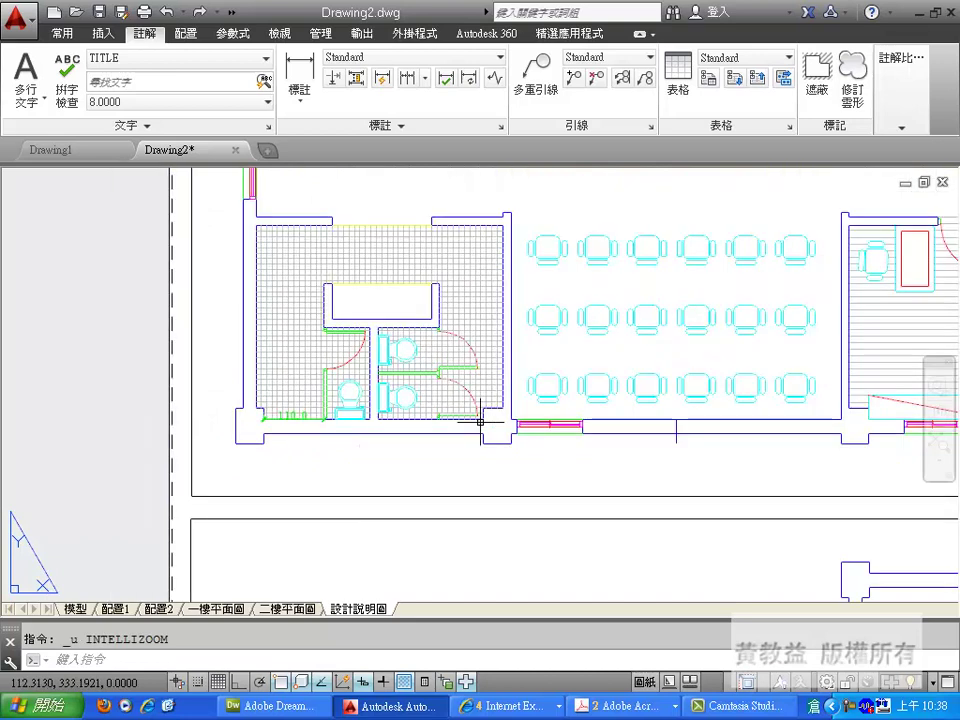
key("ctrl+z")
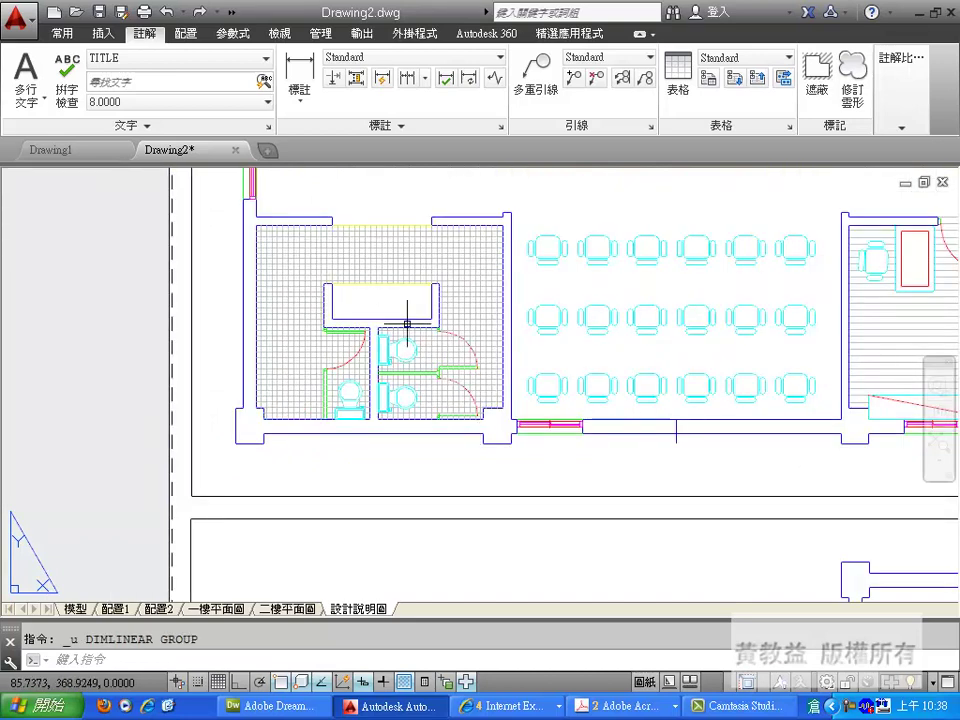
- Set the current object colour to ByLayer in the 常用 tab's properties panel
left_click(60, 33)
left_click(730, 130)
left_click(740, 148)
left_click(740, 167)
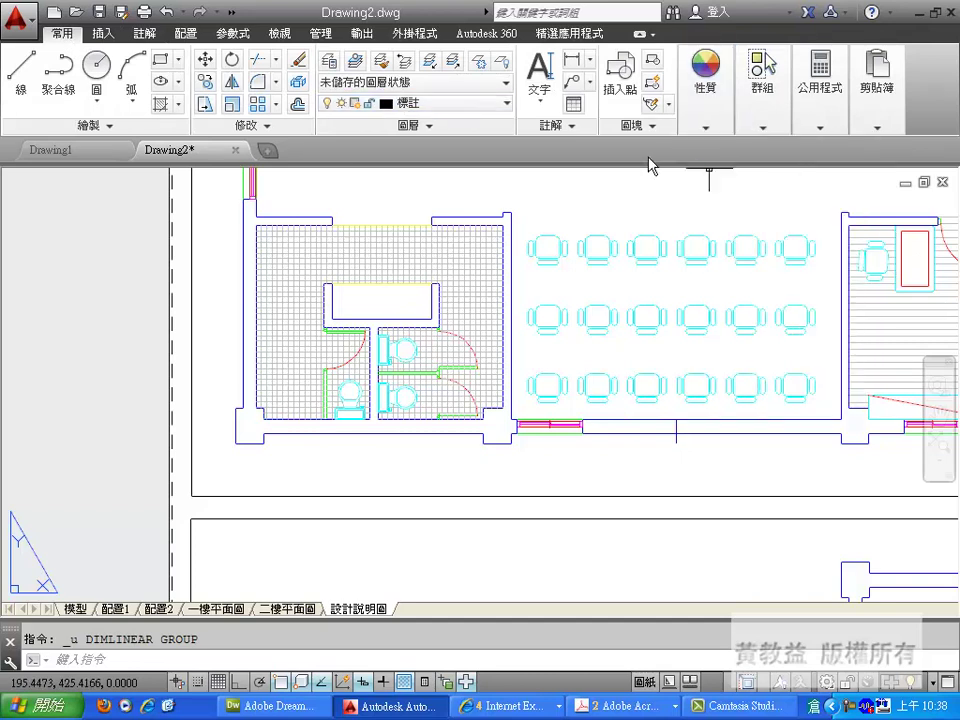
left_click(712, 138)
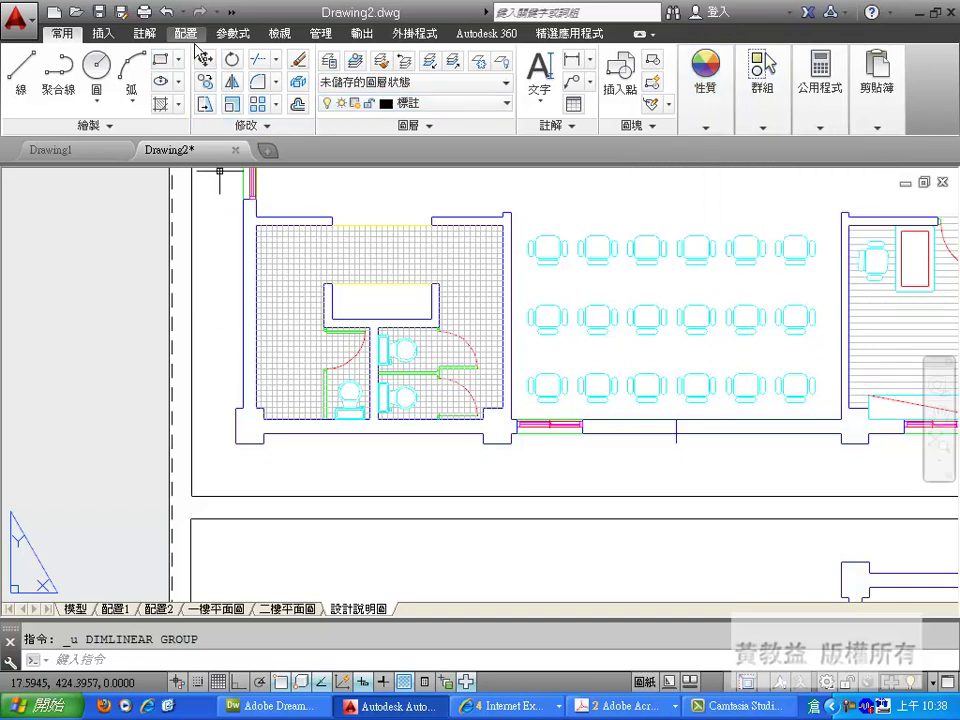
- Add a 110.0 linear dimension between the restroom's wall corners, placed below the bottom wall
left_click(150, 38)
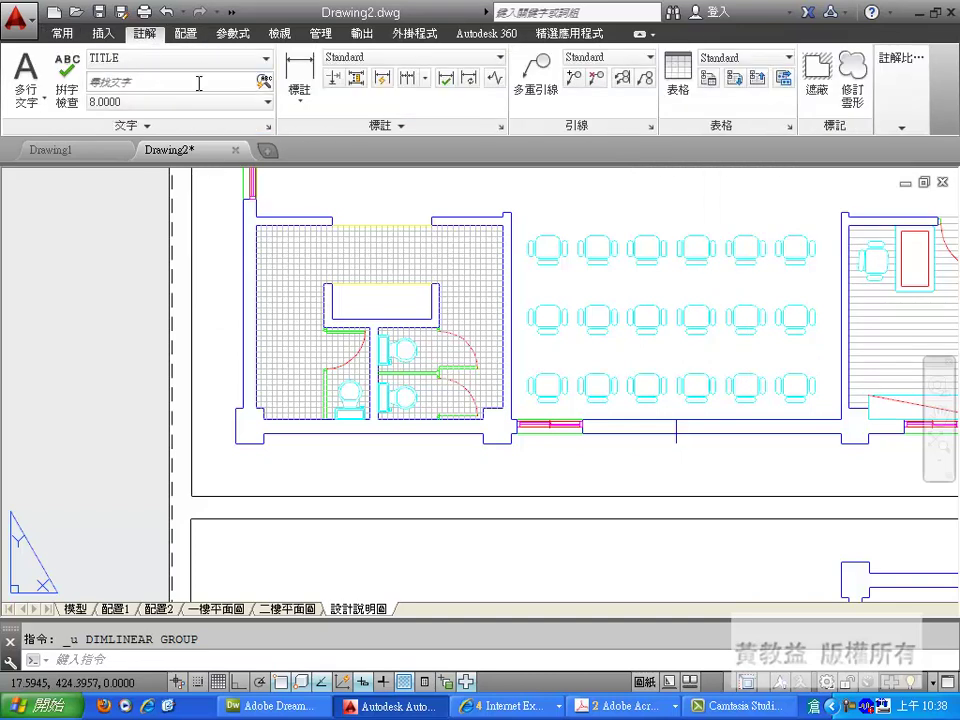
left_click(299, 78)
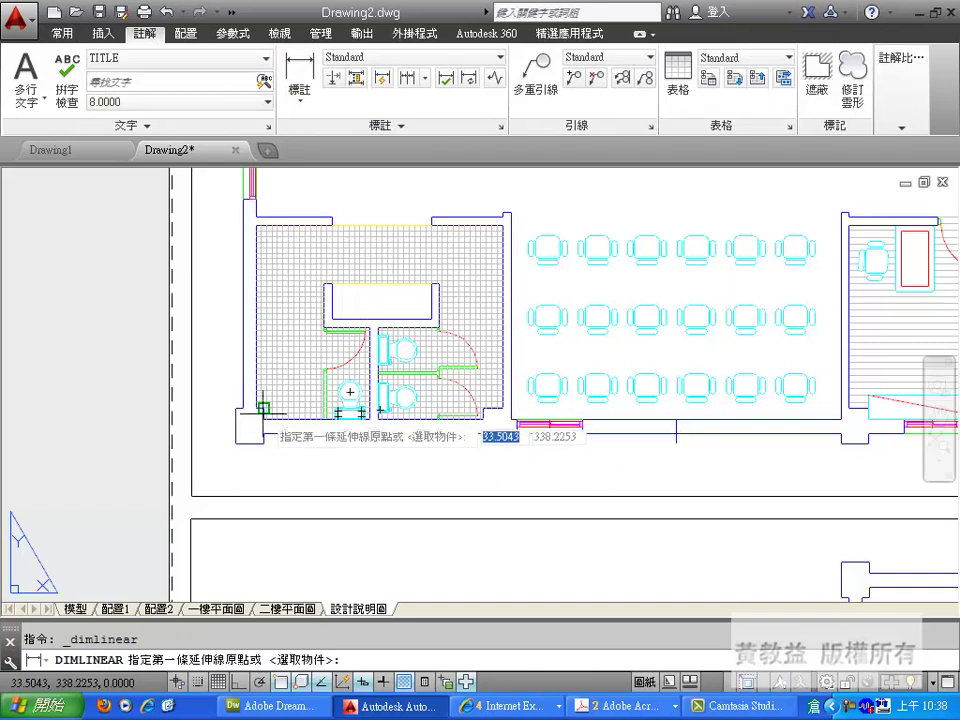
left_click(258, 418)
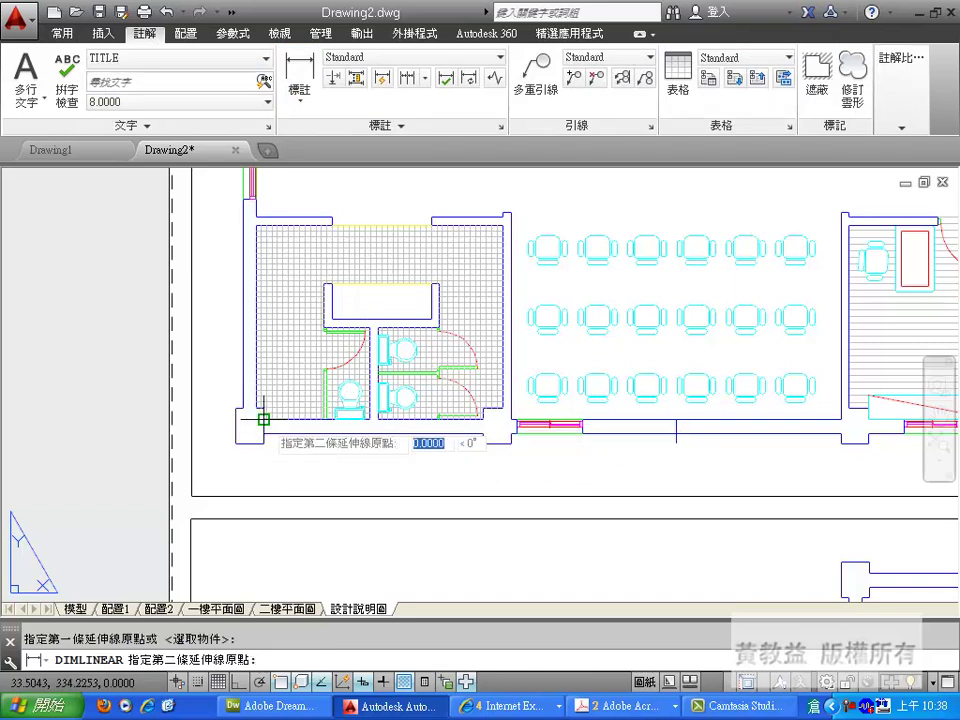
left_click(323, 418)
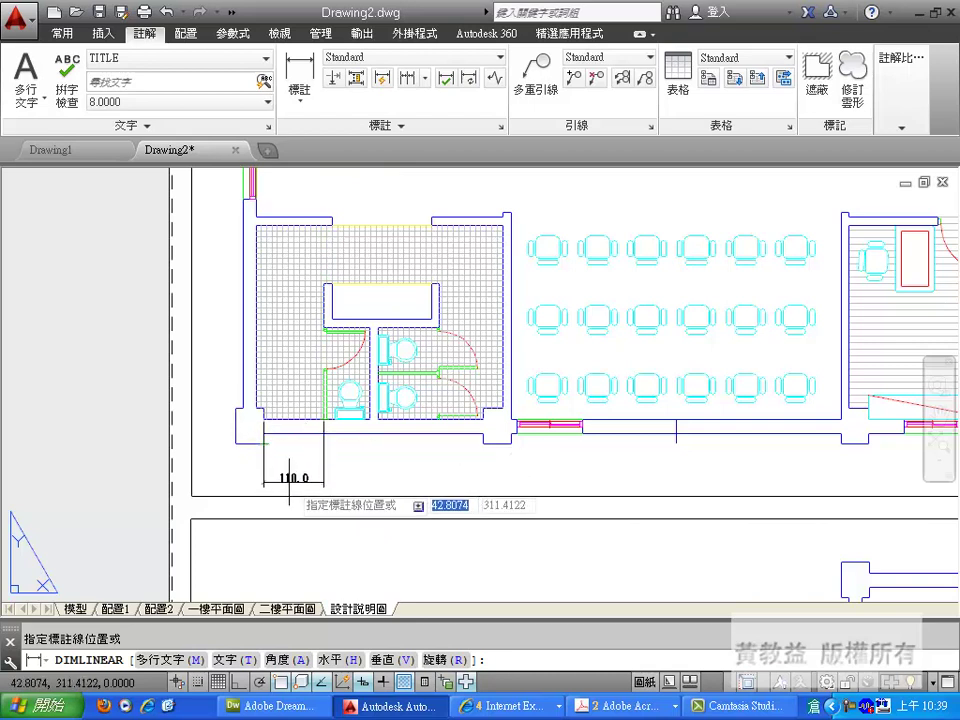
left_click(290, 480)
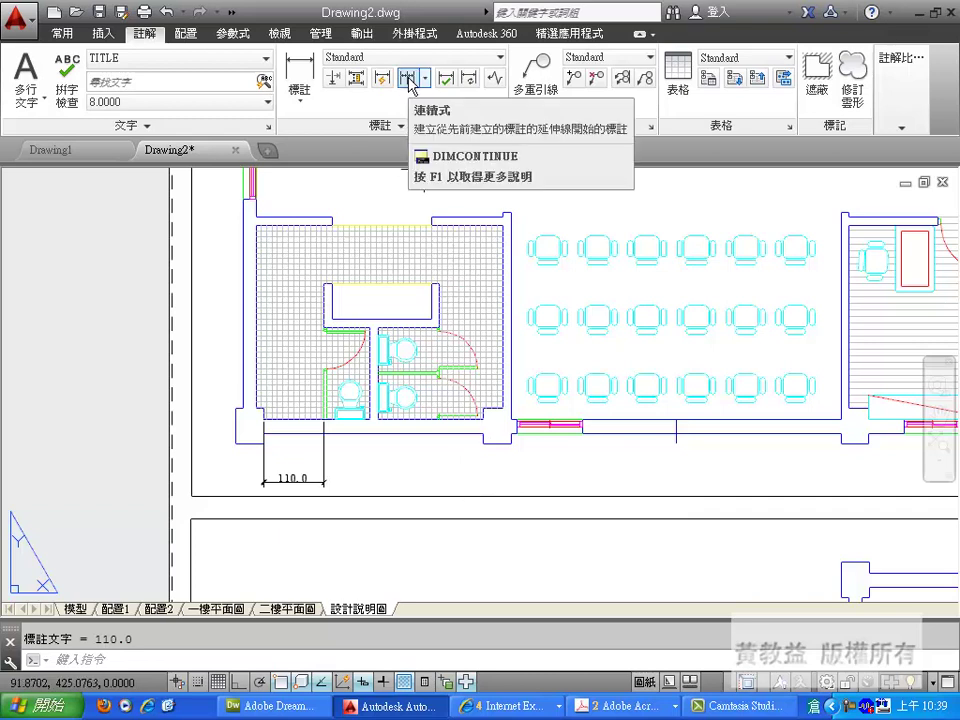
- Continue the 110.0 dimension with 82.5, 15.0, 112.5 and 80.0 dimensions along the wall
left_click(409, 80)
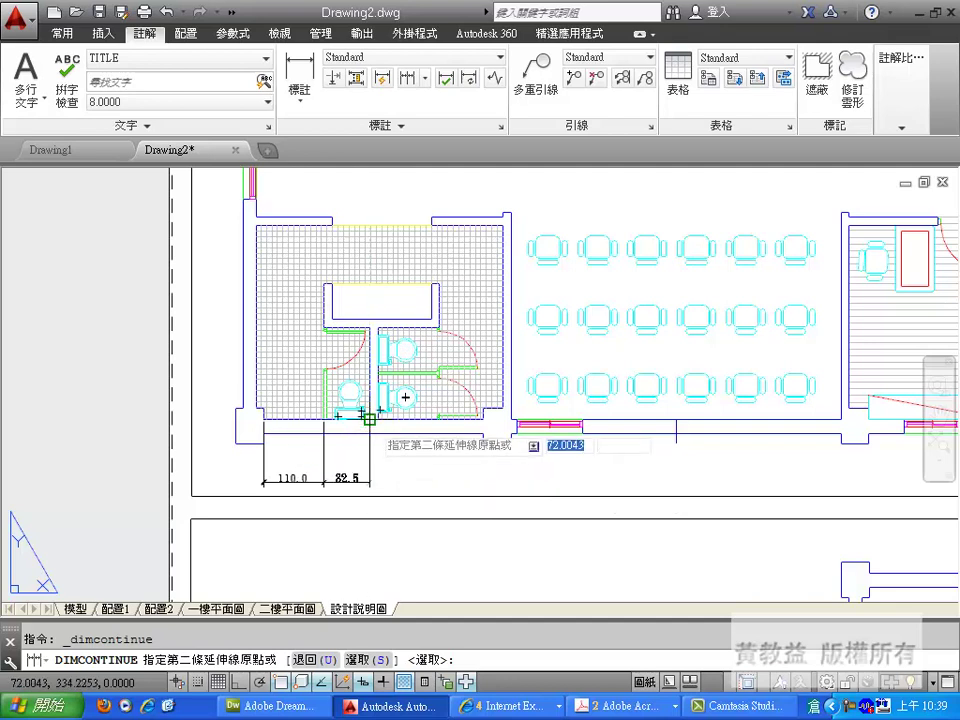
left_click(369, 418)
left_click(377, 412)
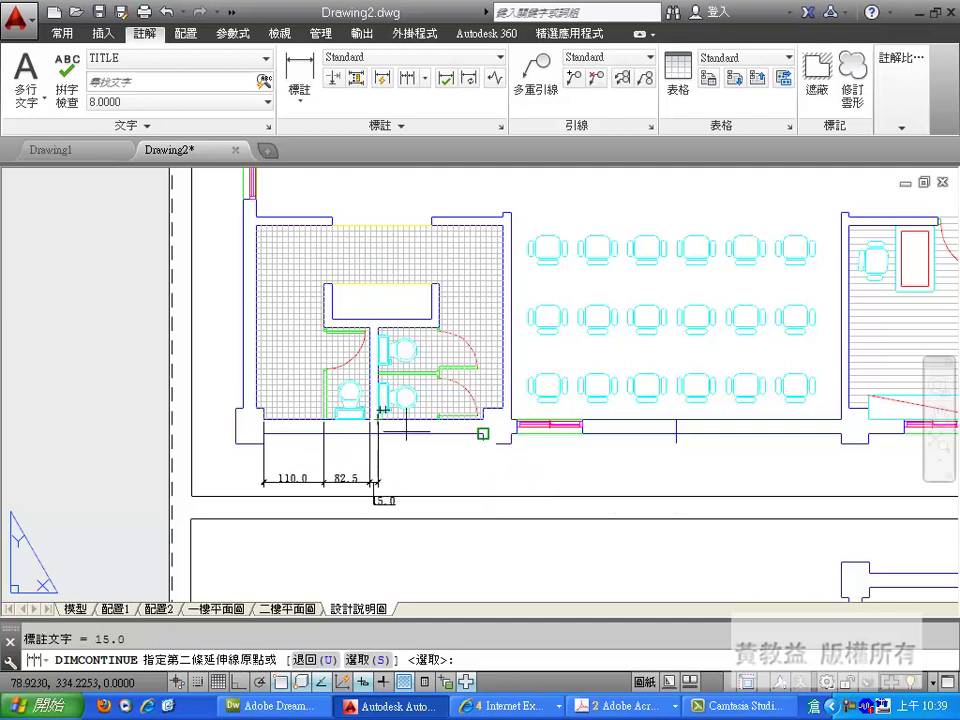
scroll(436, 422, "up", 4)
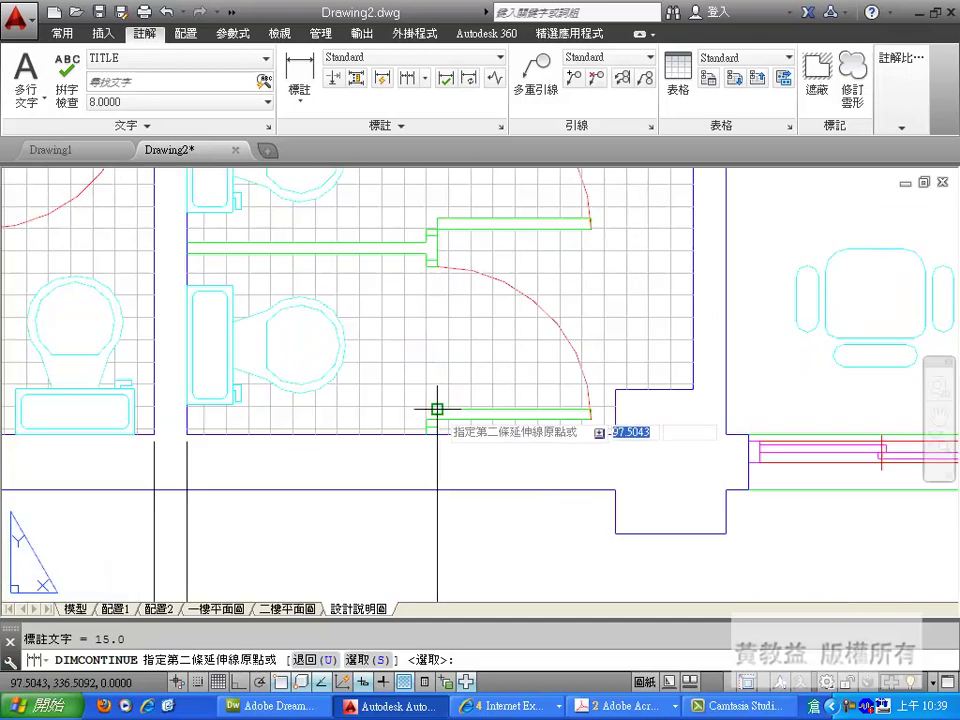
left_click(437, 434)
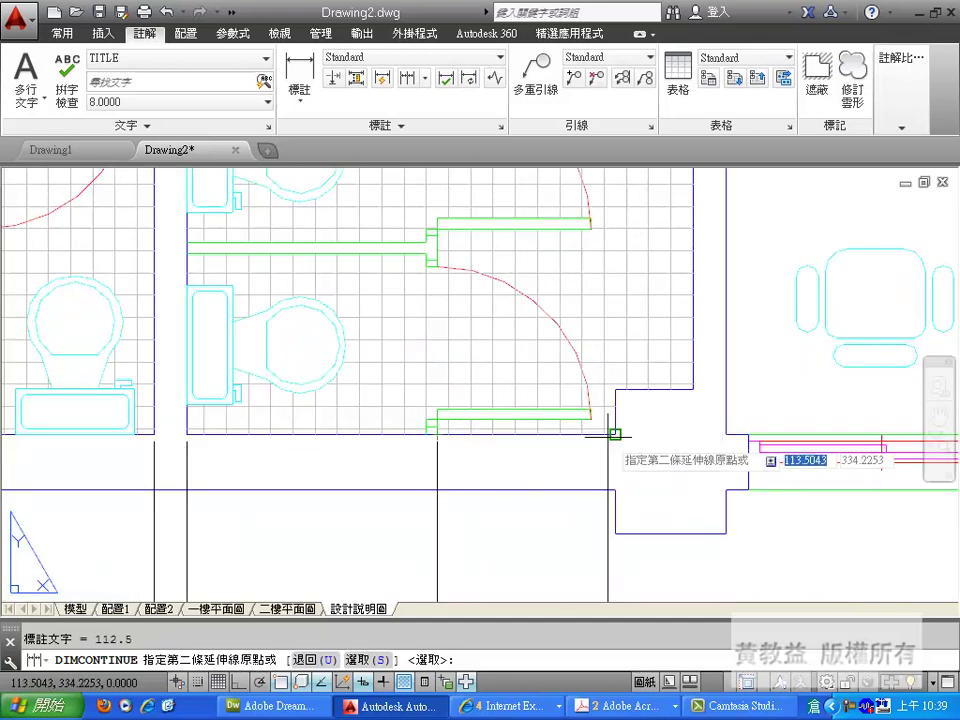
left_click(755, 445)
key("Return")
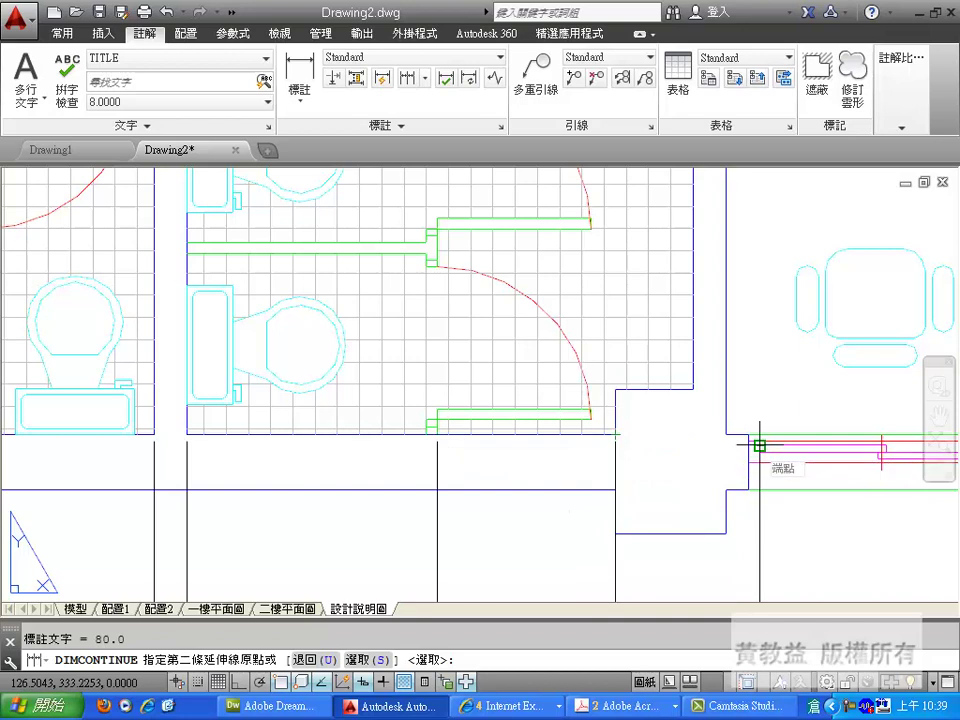
- Pan the restroom and dimension row back into view, then cancel the continue command
scroll(755, 445, "down", 5)
middle_click_drag(401, 340, 401, 276)
scroll(511, 423, "up", 2)
middle_click_drag(511, 423, 653, 570)
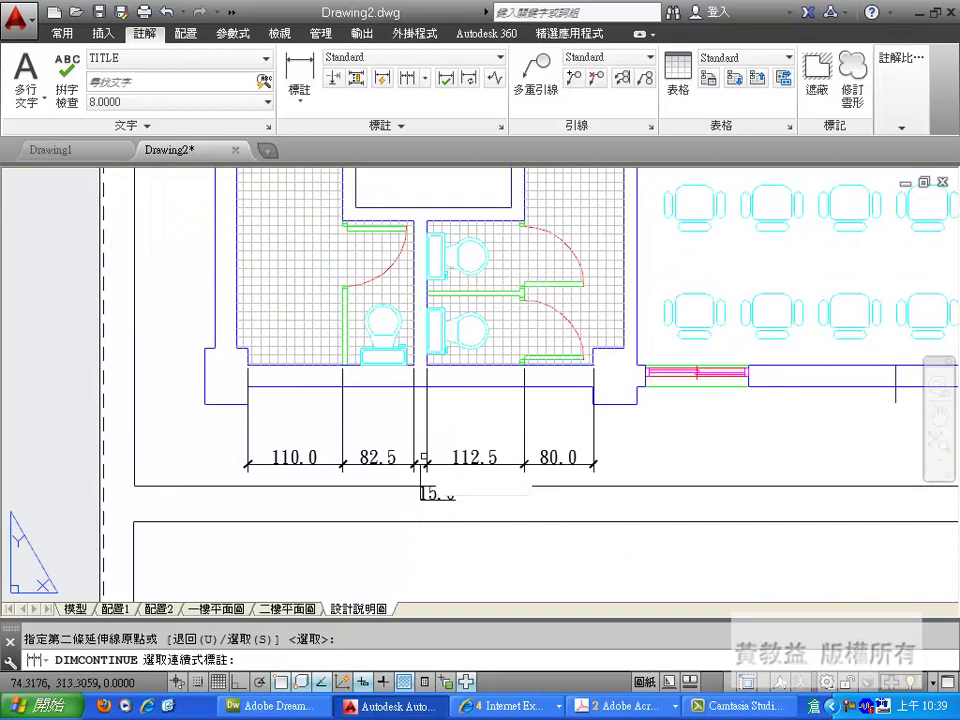
left_click(419, 480)
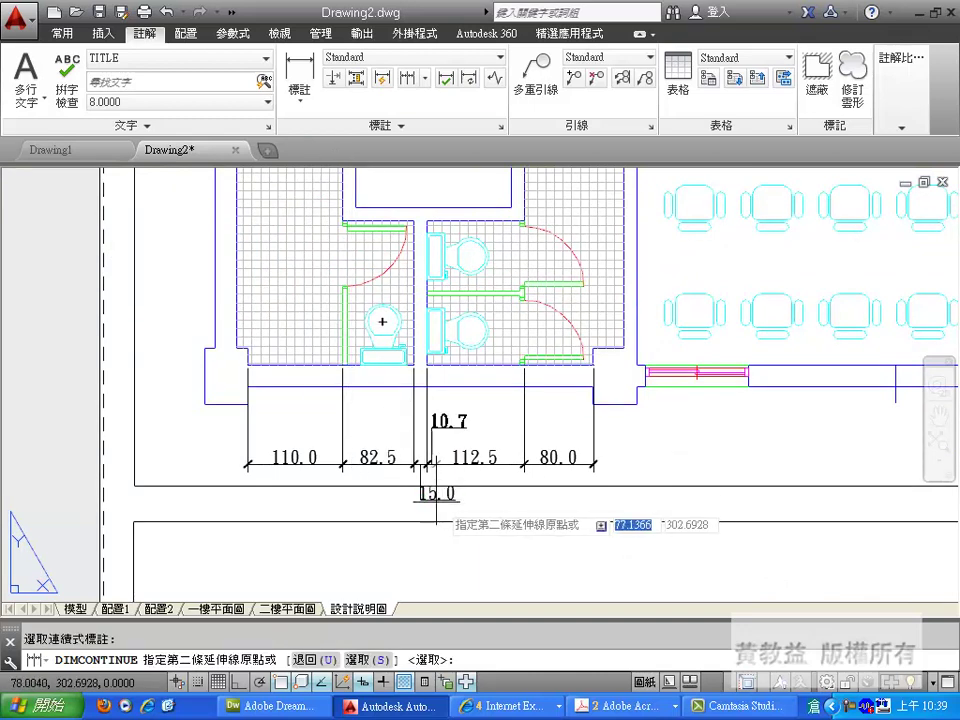
key("Escape")
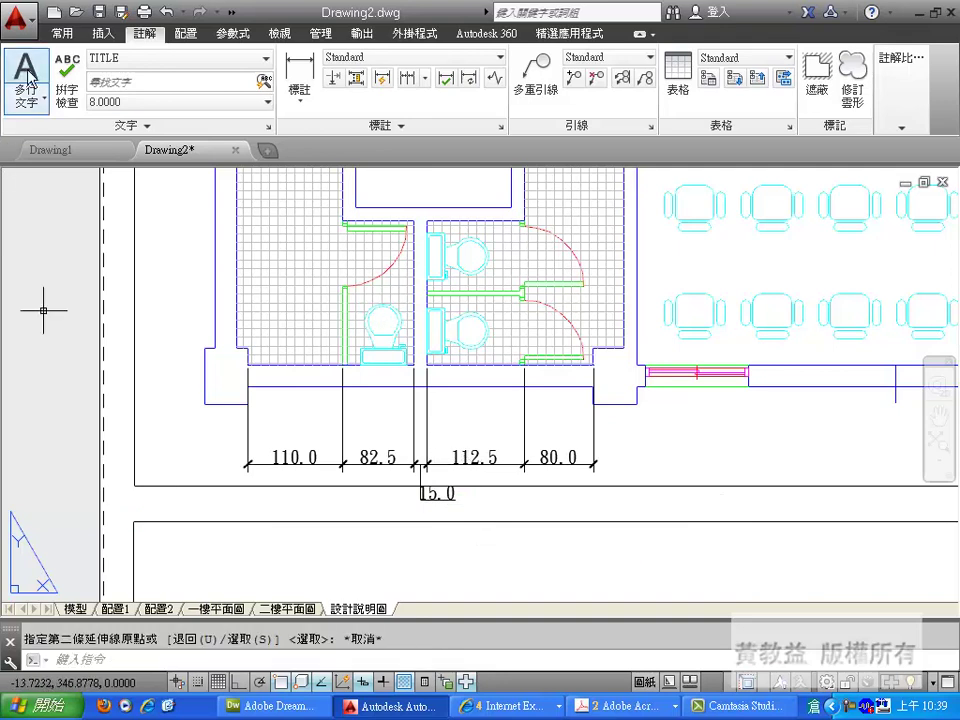
- Erase the 15.0 dimension under the restroom wall, then zoom out to show the whole floor plan
left_click(66, 34)
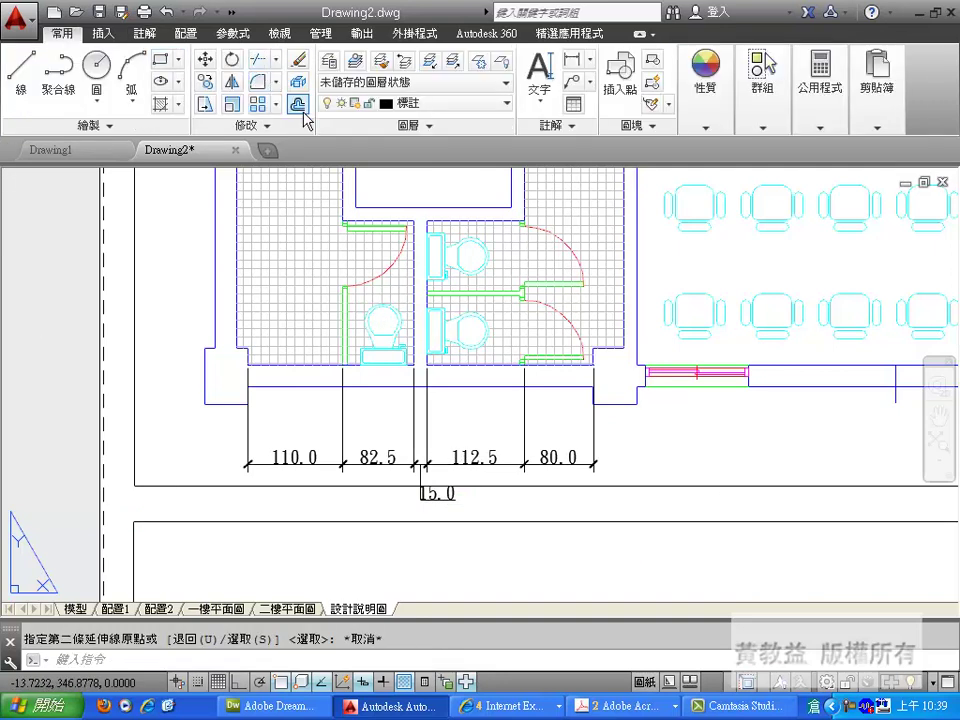
left_click(298, 59)
left_click(427, 492)
key("Return")
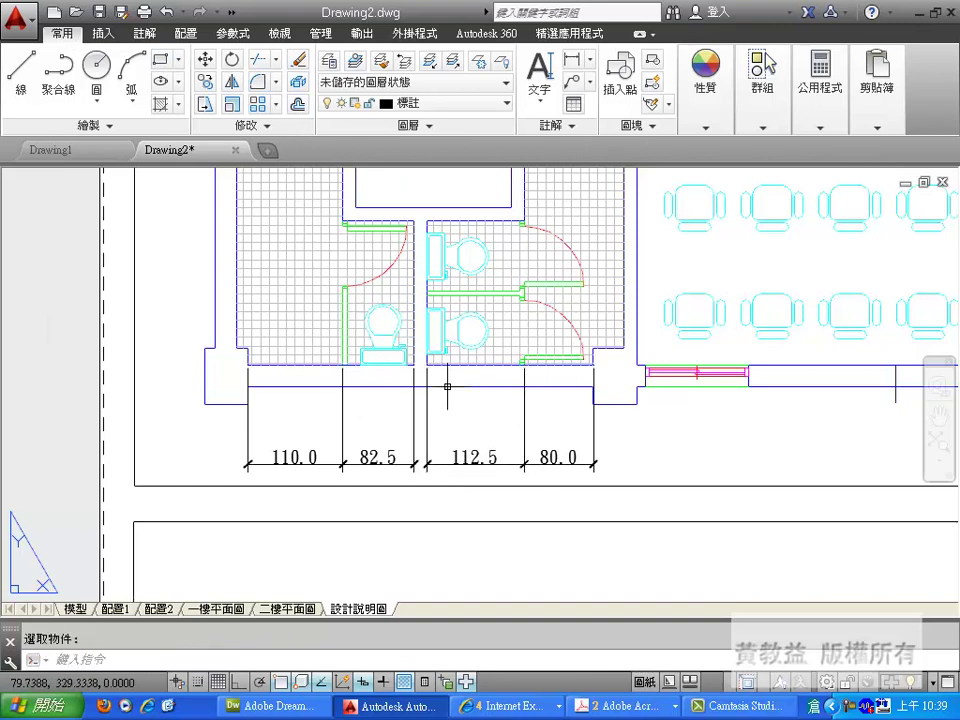
scroll(395, 411, "down", 2)
scroll(395, 411, "down", 2)
middle_click_drag(500, 425, 117, 413)
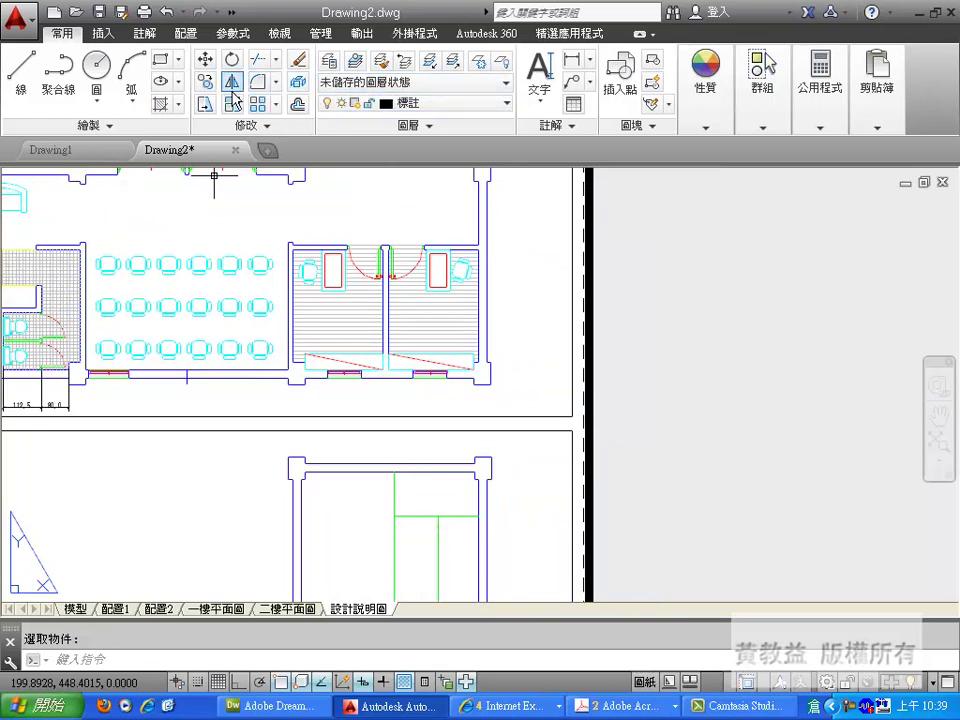
- Add a 231.3 linear dimension from the room's left wall to the partition wall
left_click(148, 33)
left_click(299, 78)
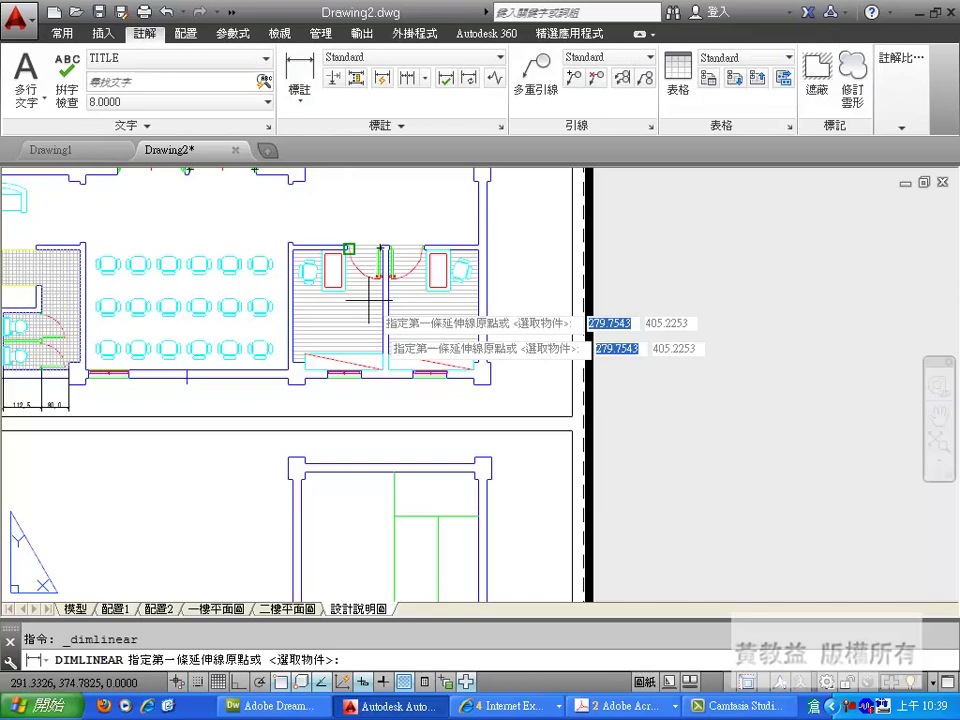
left_click(304, 368)
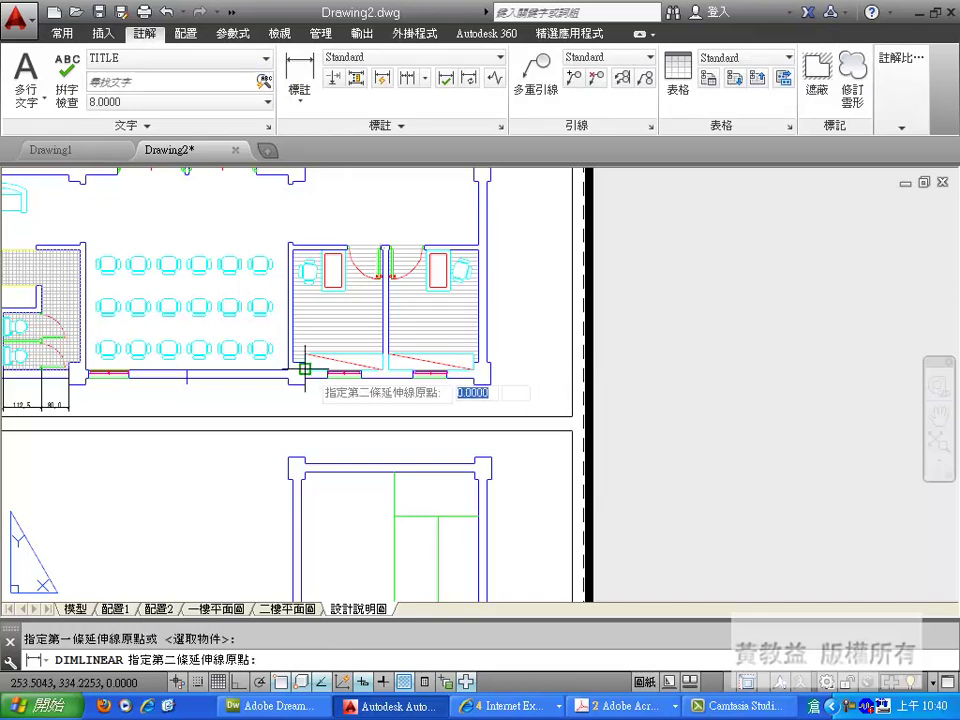
left_click(384, 367)
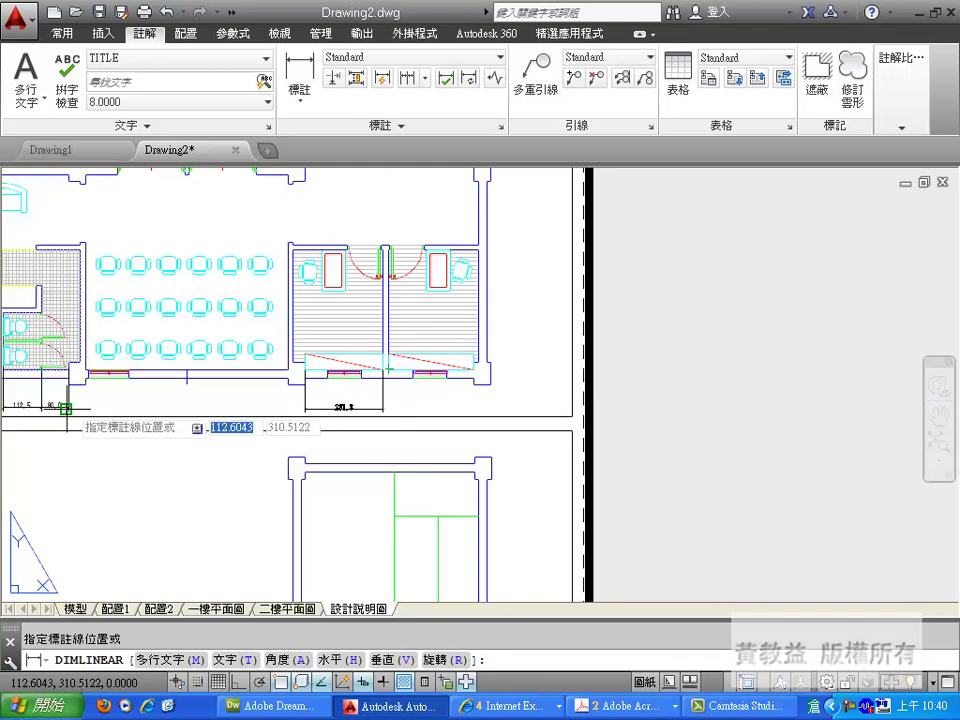
left_click(70, 406)
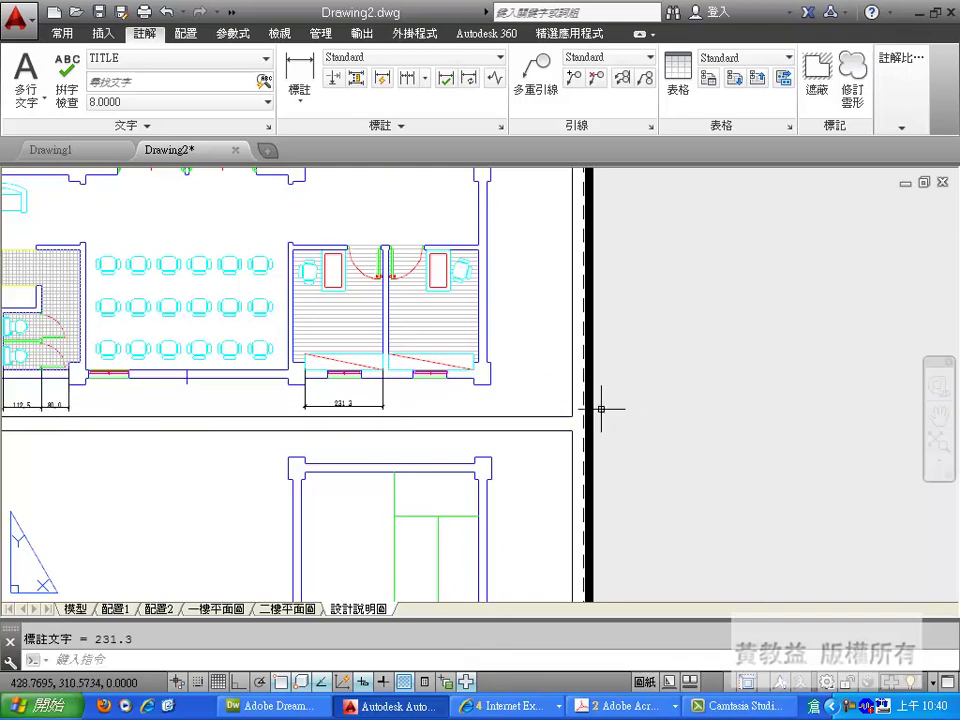
scroll(386, 393, "up", 5)
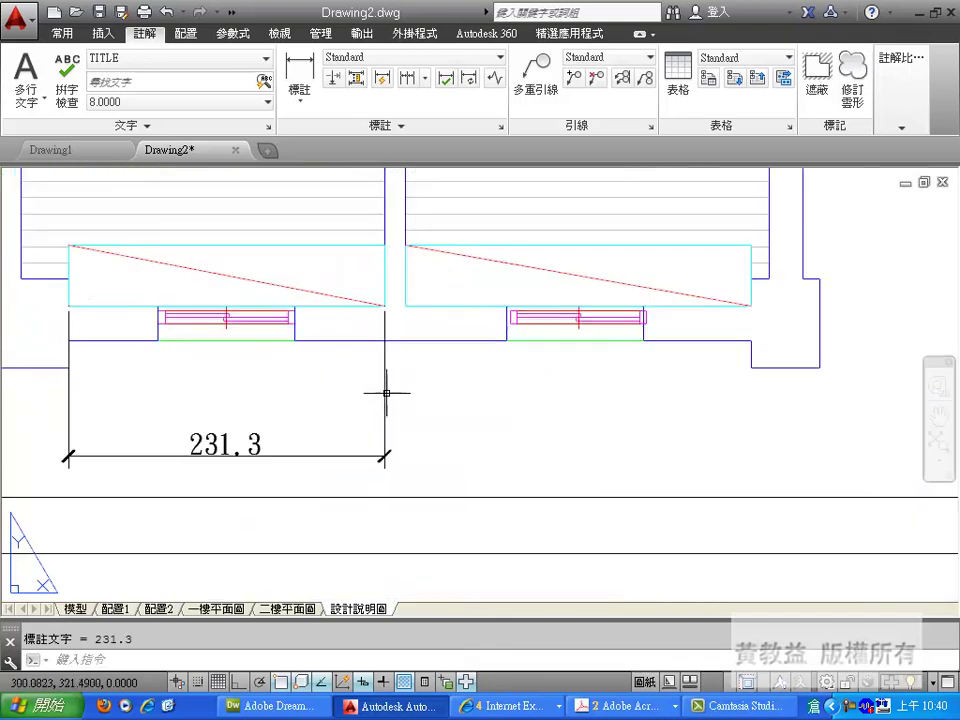
- Continue the chain with 15.0 and 253.8, then select the 15.0 dimension for erasing
left_click(407, 78)
left_click(403, 245)
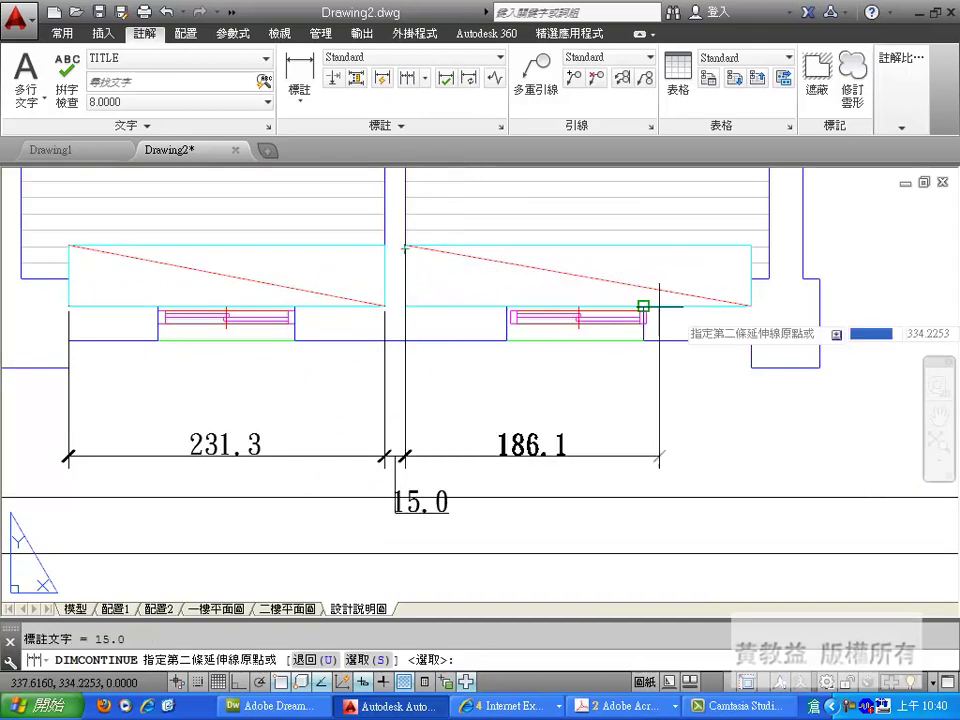
left_click(752, 306)
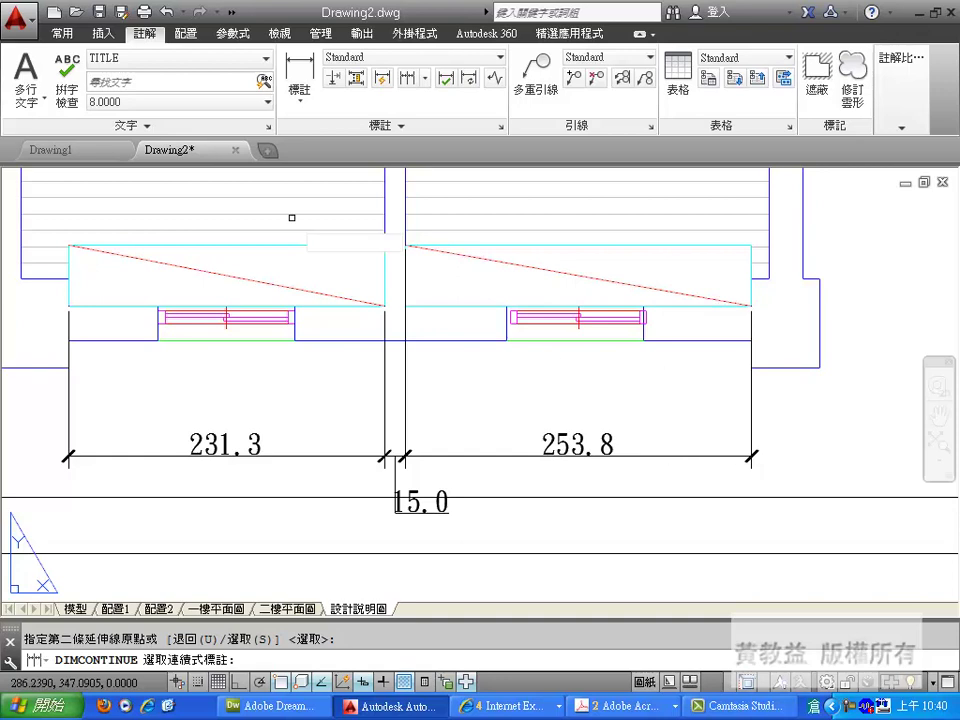
left_click(62, 32)
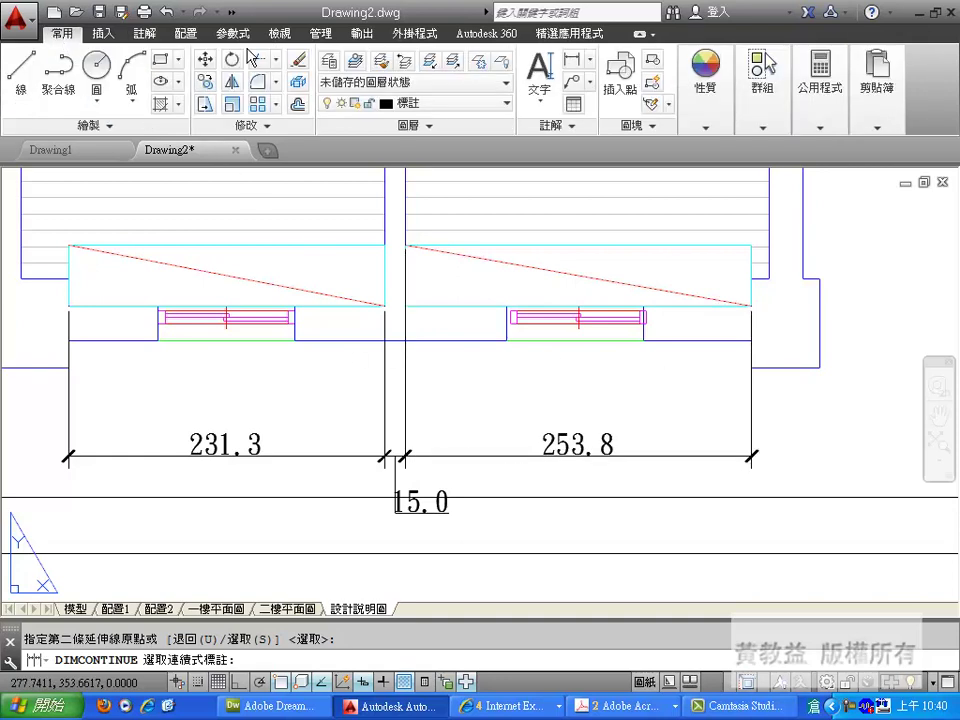
left_click(298, 57)
left_click(398, 509)
- Finish erasing the 15.0 dimension between the right-hand rooms
key("Return")
scroll(660, 455, "down", 4)
scroll(660, 455, "down", 3)
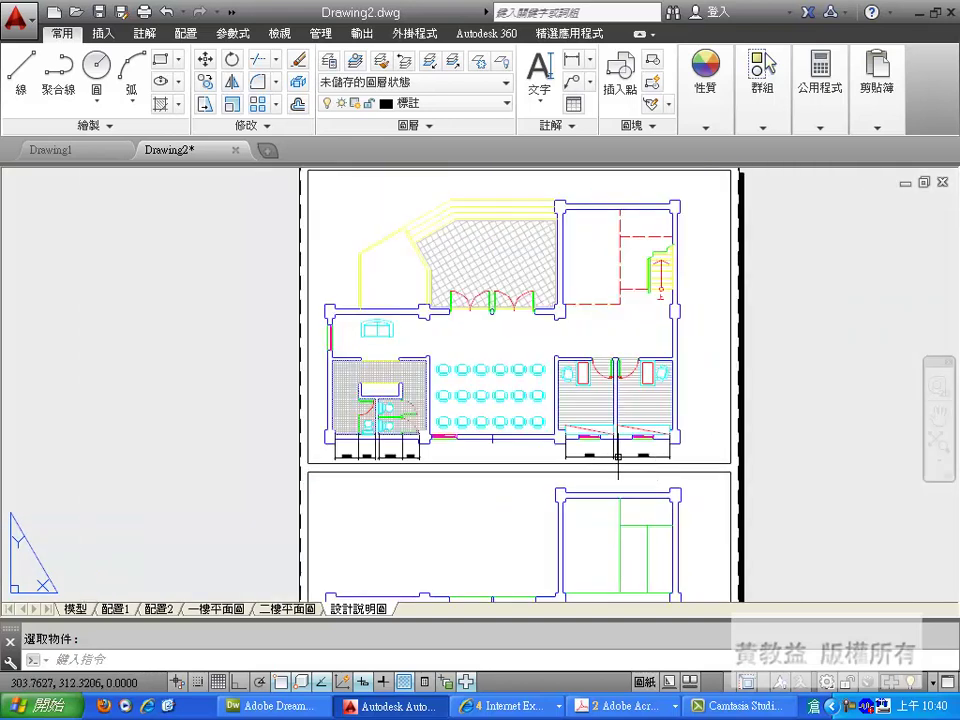
scroll(459, 459, "up", 1)
scroll(360, 411, "up", 2)
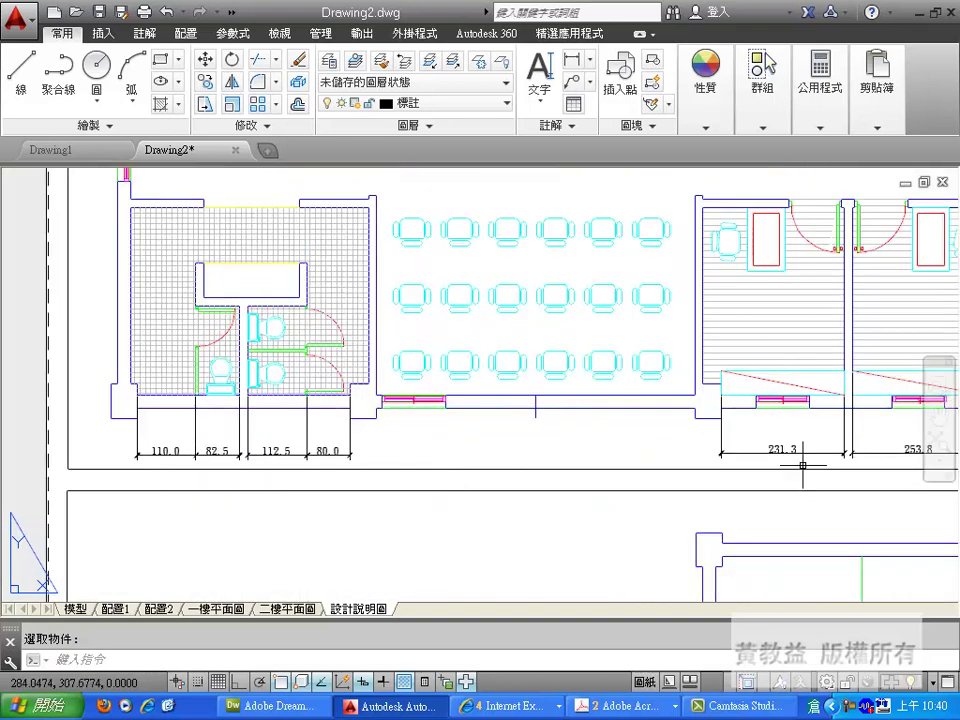
scroll(422, 433, "down", 2)
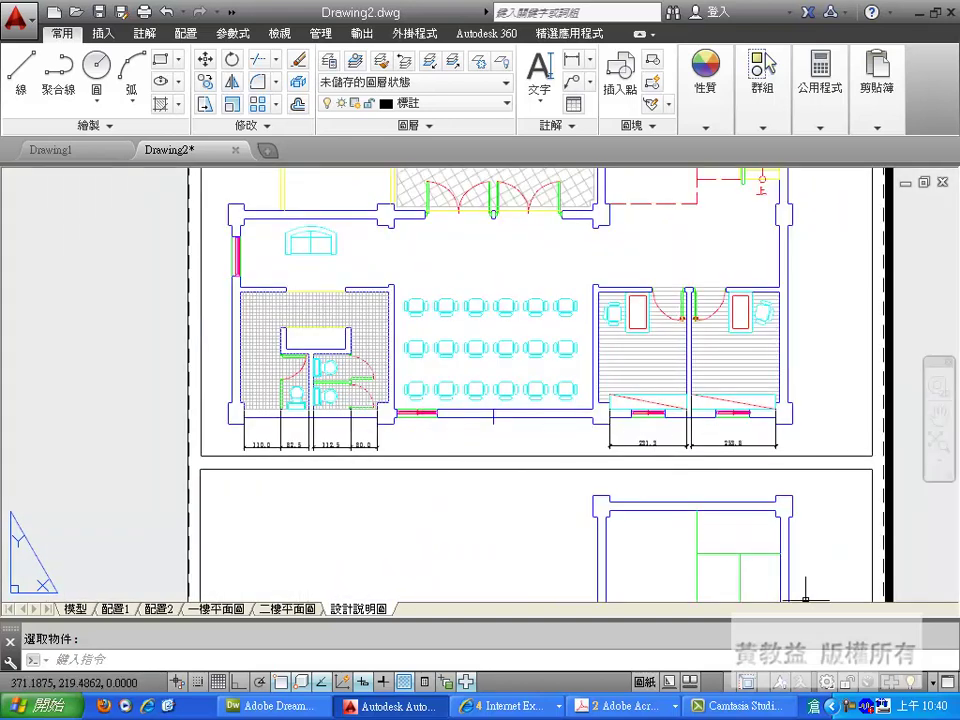
- Start a linear dimension from the left restroom's outer wall corner to the 82.5 span's end
left_click(145, 33)
left_click(305, 70)
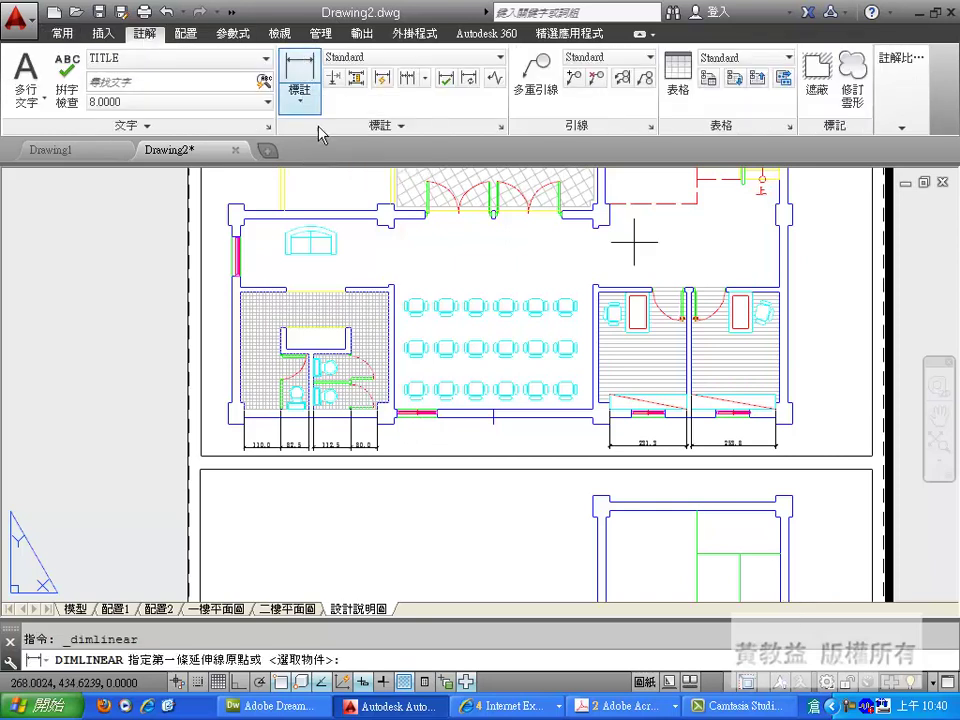
left_click(243, 409)
left_click(305, 408)
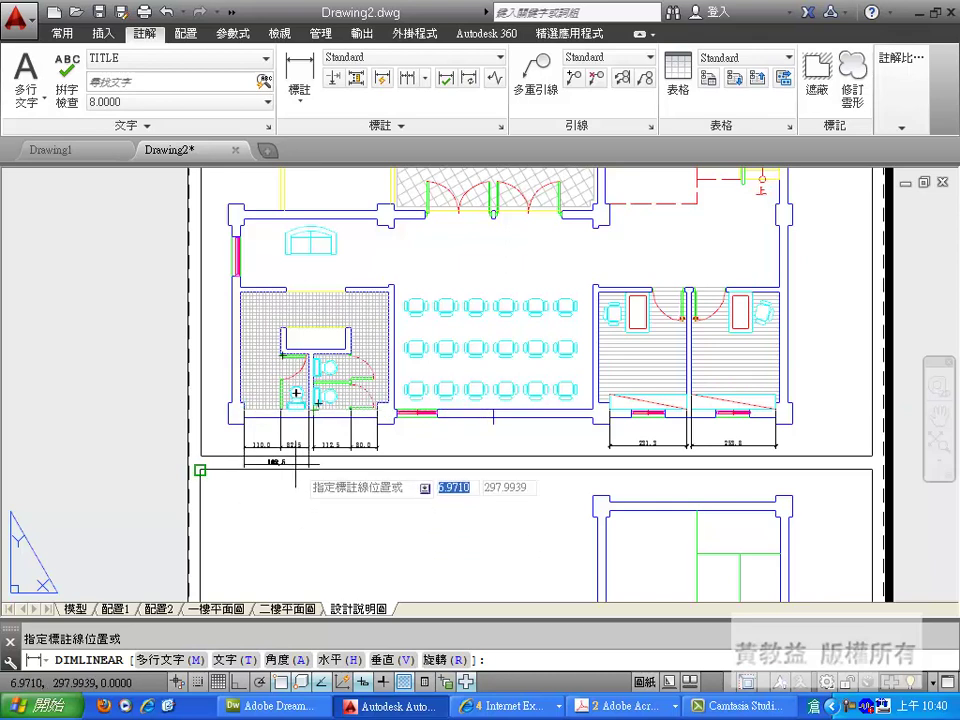
- Place the 192.5 total below the 110.0 and 82.5 dimensions and check it
left_click(358, 462)
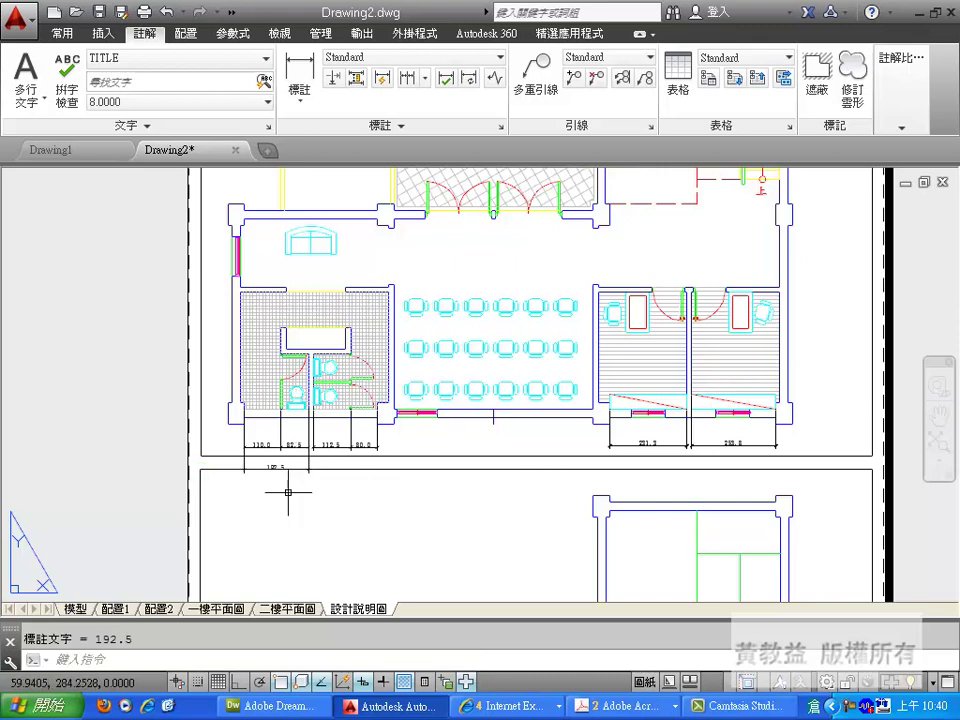
scroll(388, 503, "up", 5)
scroll(286, 448, "down", 3)
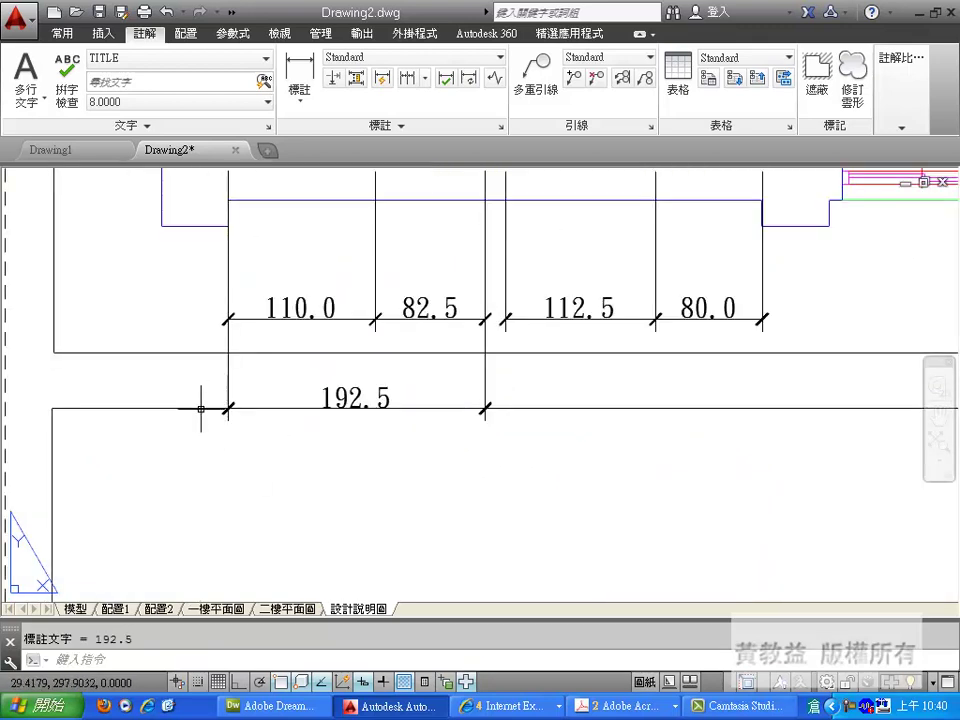
left_click(234, 407)
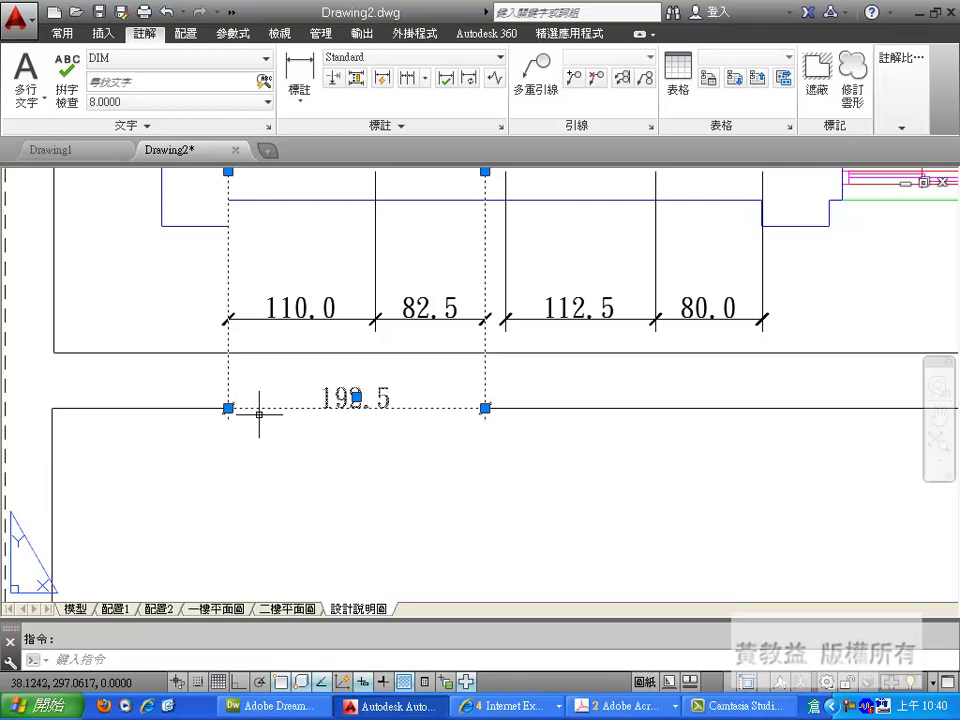
key("Escape")
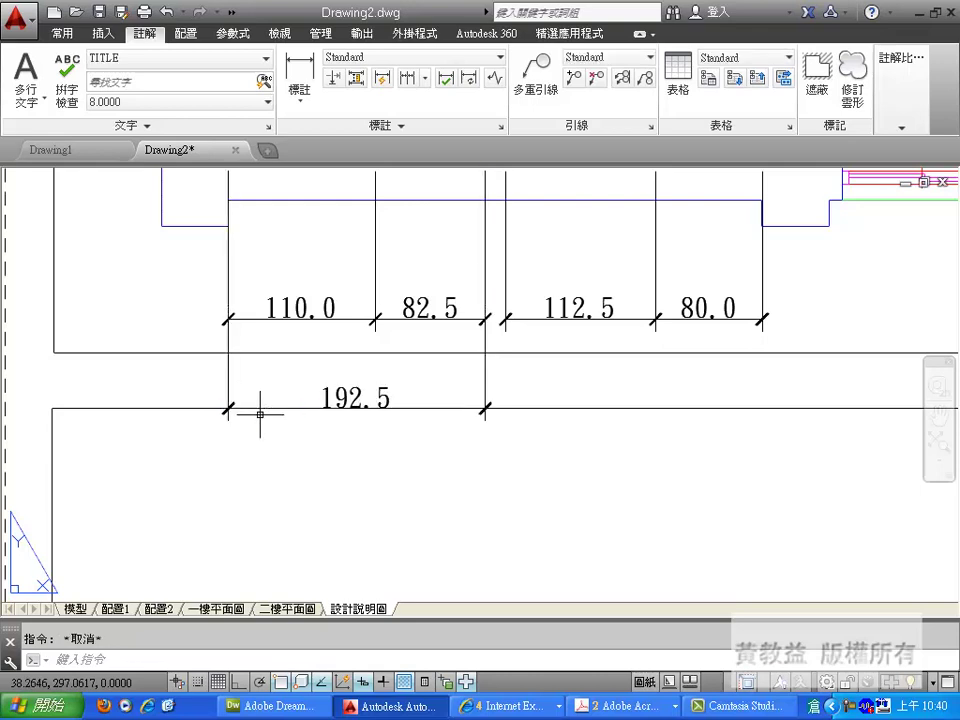
scroll(84, 434, "down", 1)
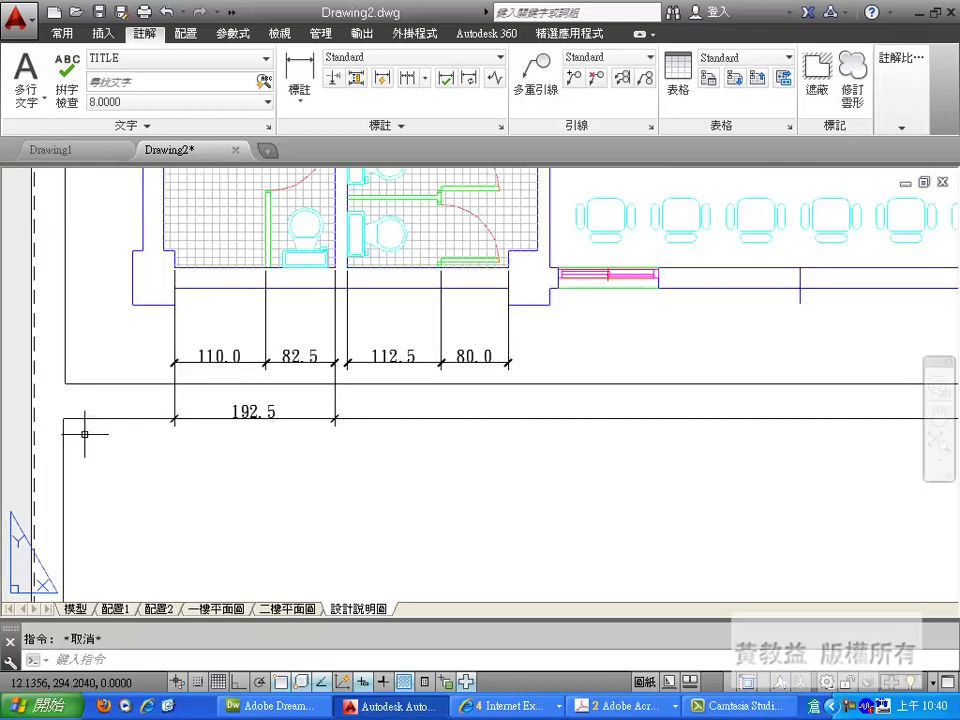
scroll(118, 508, "down", 2)
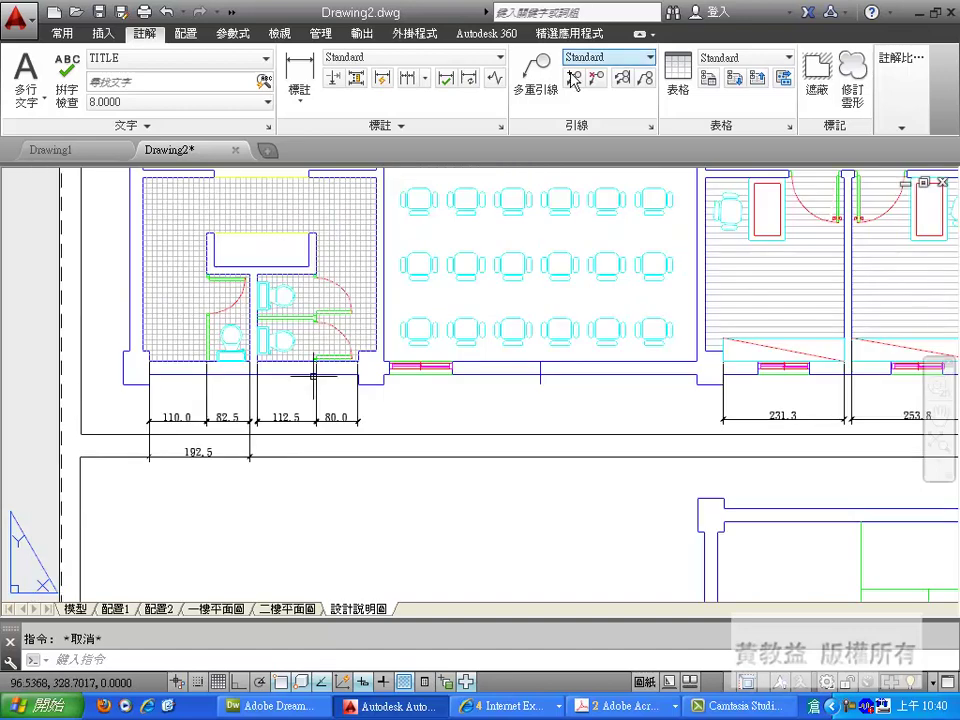
- Continue from the first 192.5 total to add a second 192.5 across 112.5 and 80.0
left_click(407, 79)
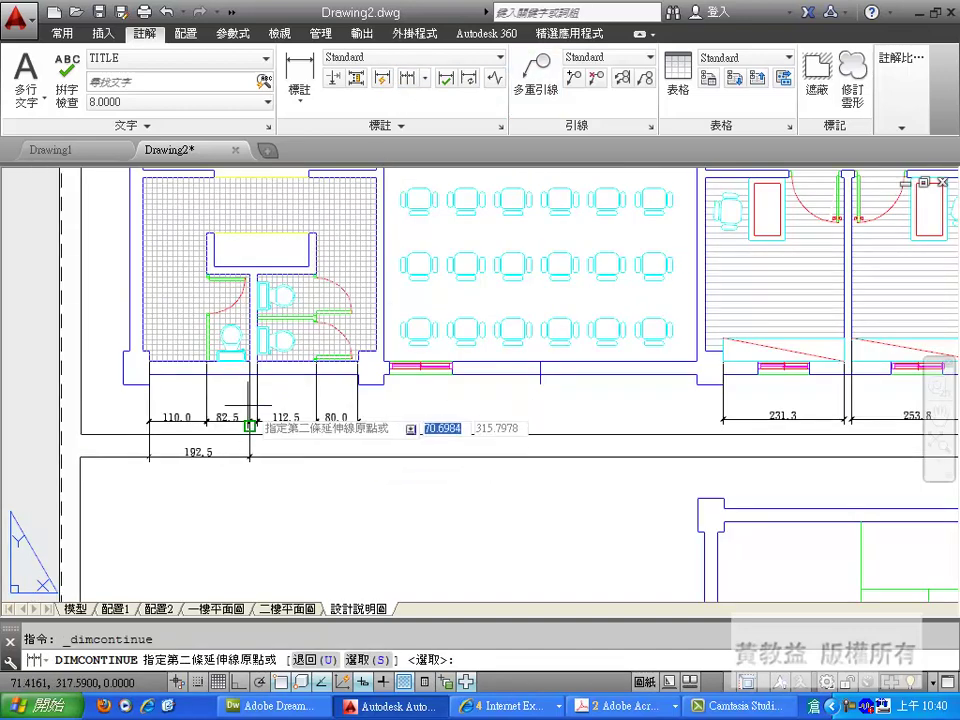
left_click(257, 360)
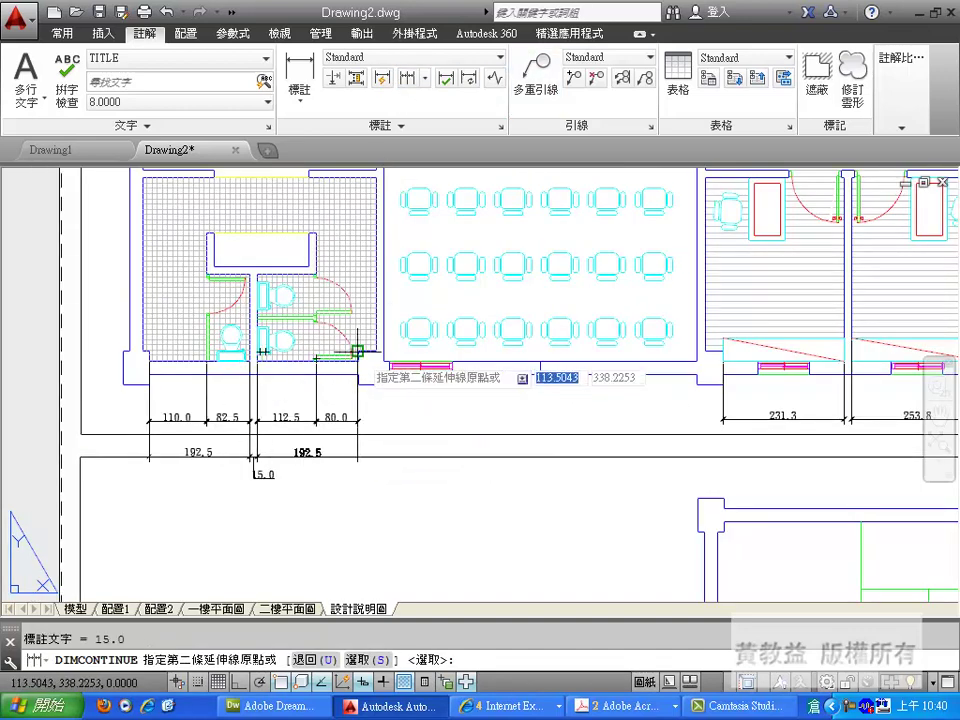
left_click(357, 360)
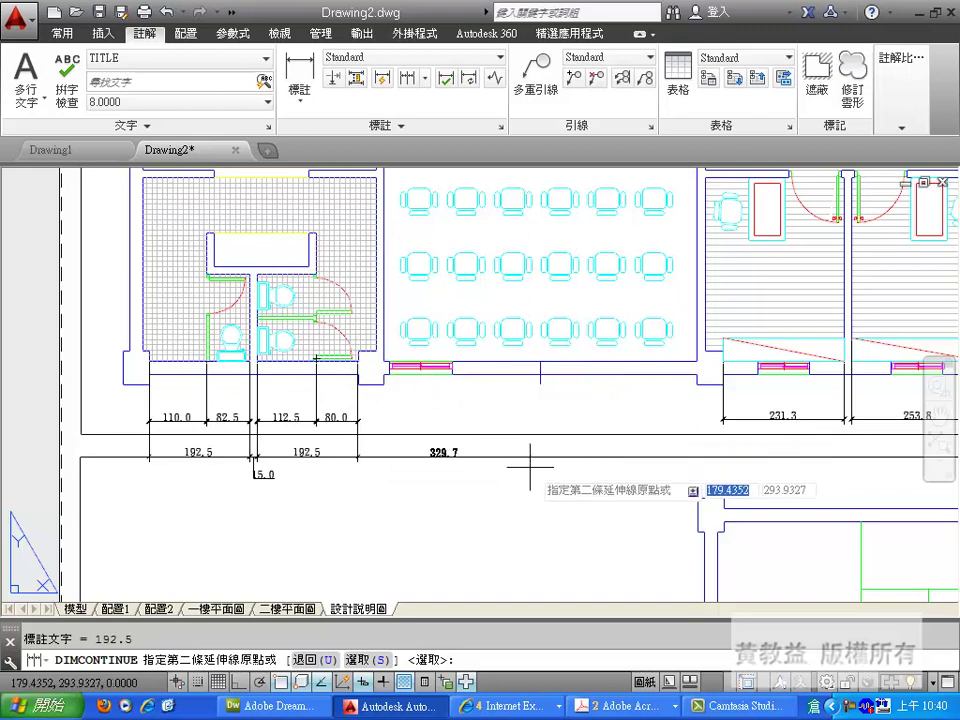
key("Return")
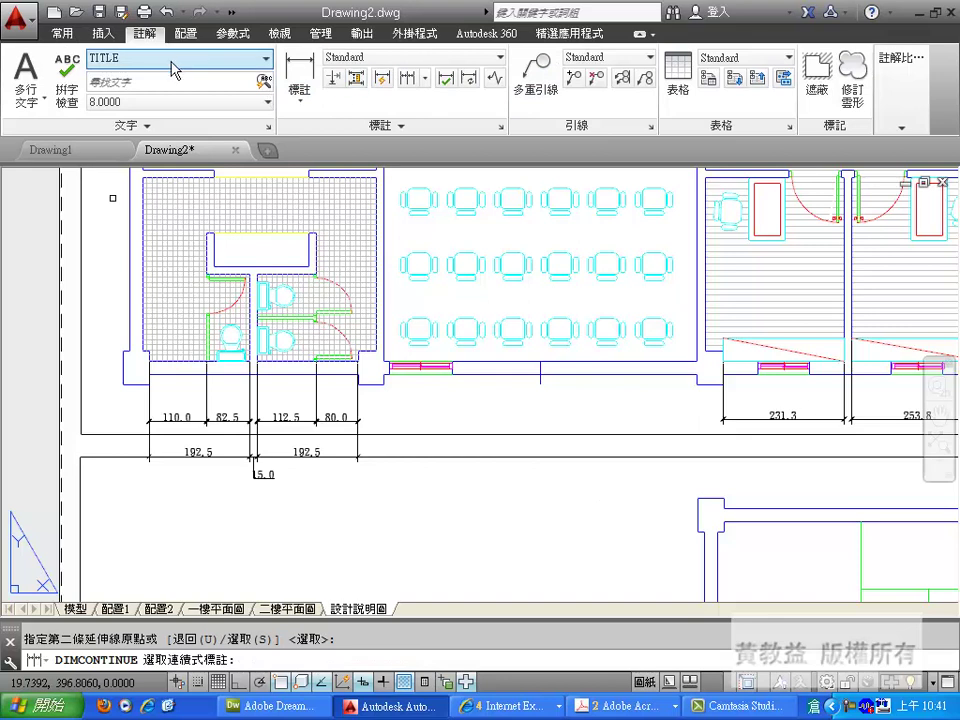
- Erase the small 15.0 gap dimension between the two 192.5 totals
left_click(62, 33)
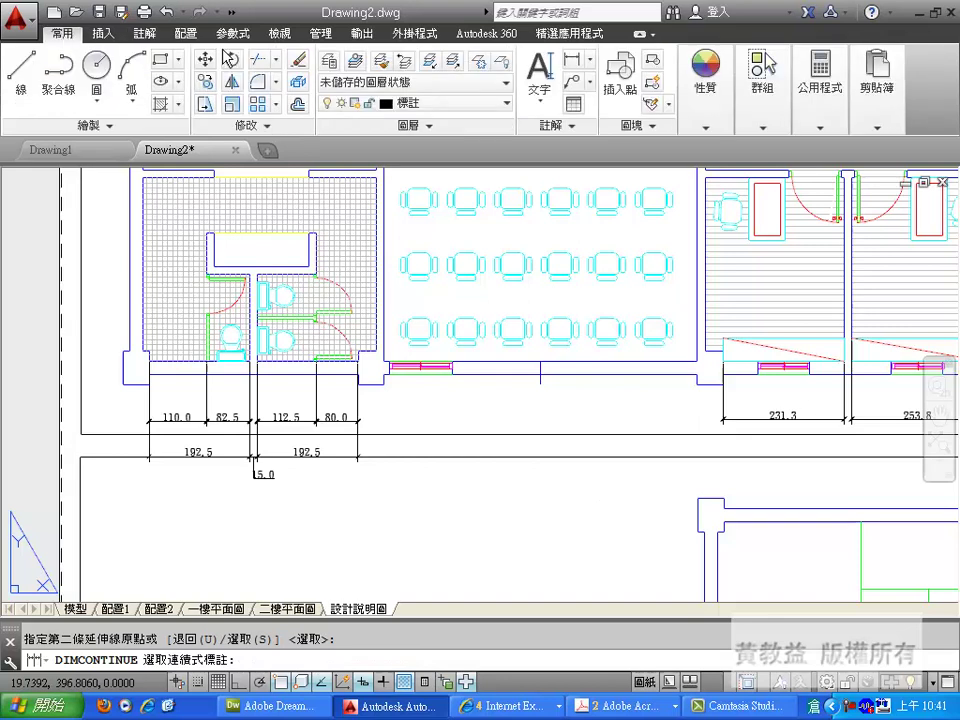
left_click(298, 57)
left_click(256, 468)
key("Return")
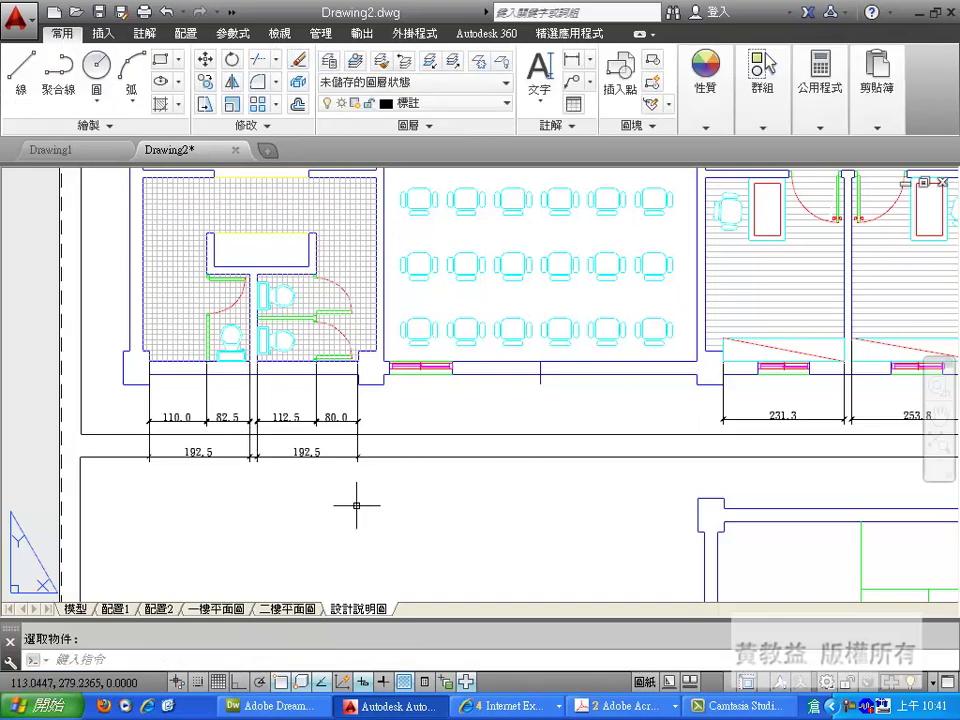
scroll(400, 465, "down", 3)
scroll(340, 452, "up", 4)
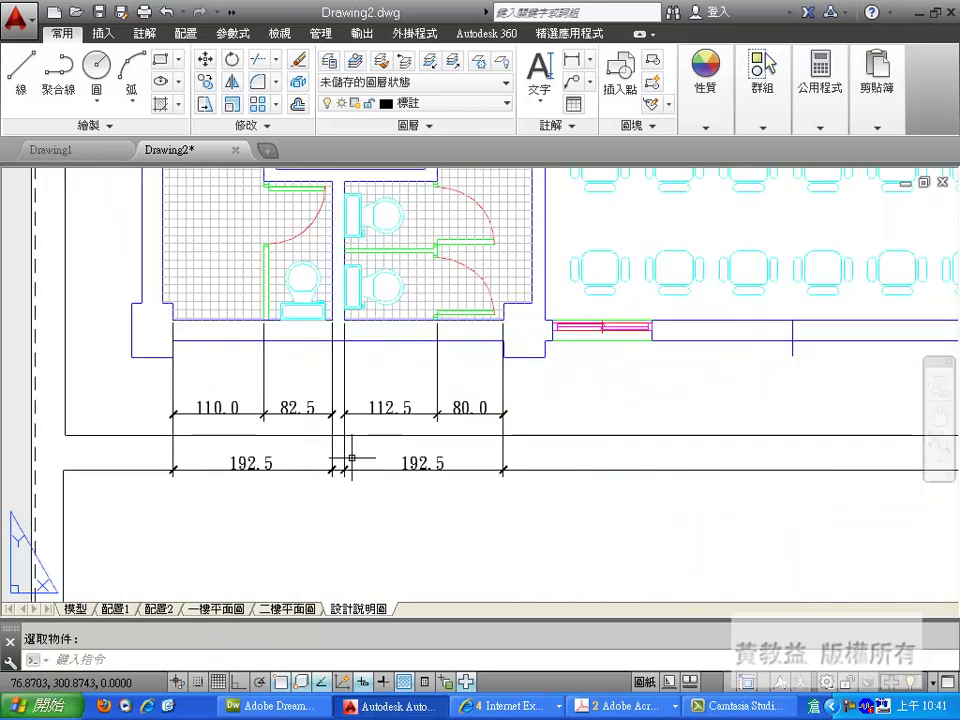
scroll(274, 458, "down", 4)
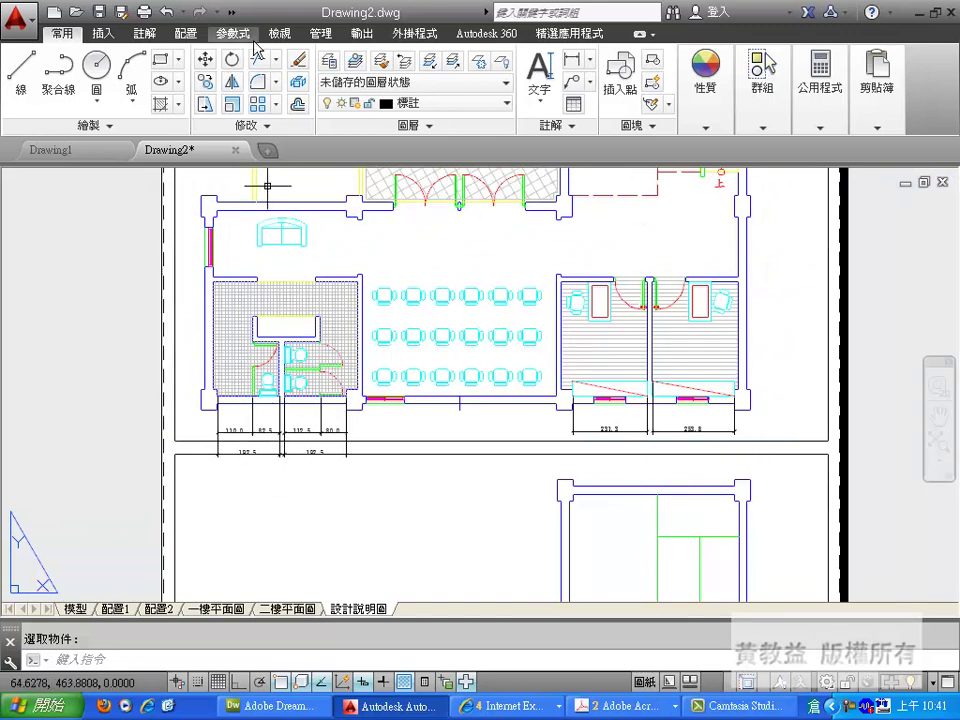
- Dimension the full left restroom width as 400.0, placed just below the two 192.5 totals
left_click(145, 33)
left_click(297, 80)
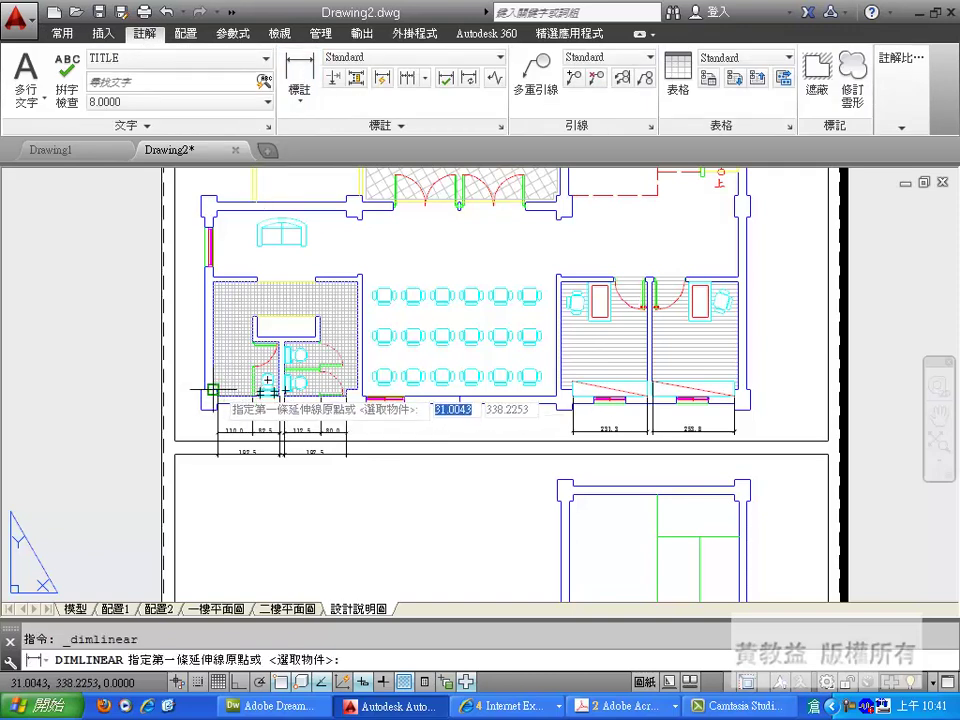
left_click(216, 395)
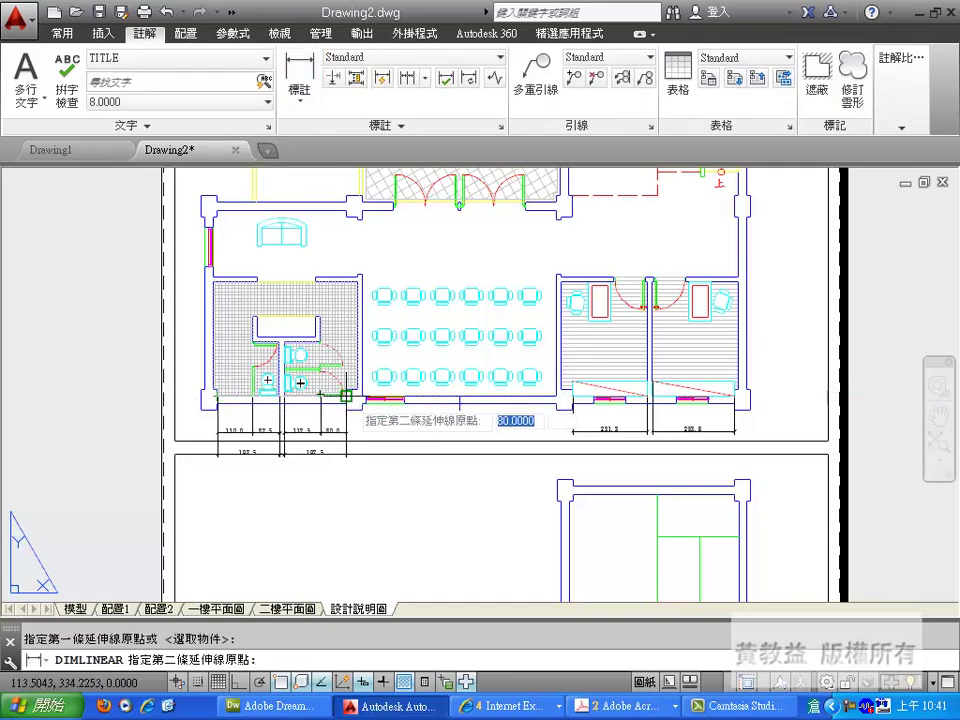
left_click(349, 400)
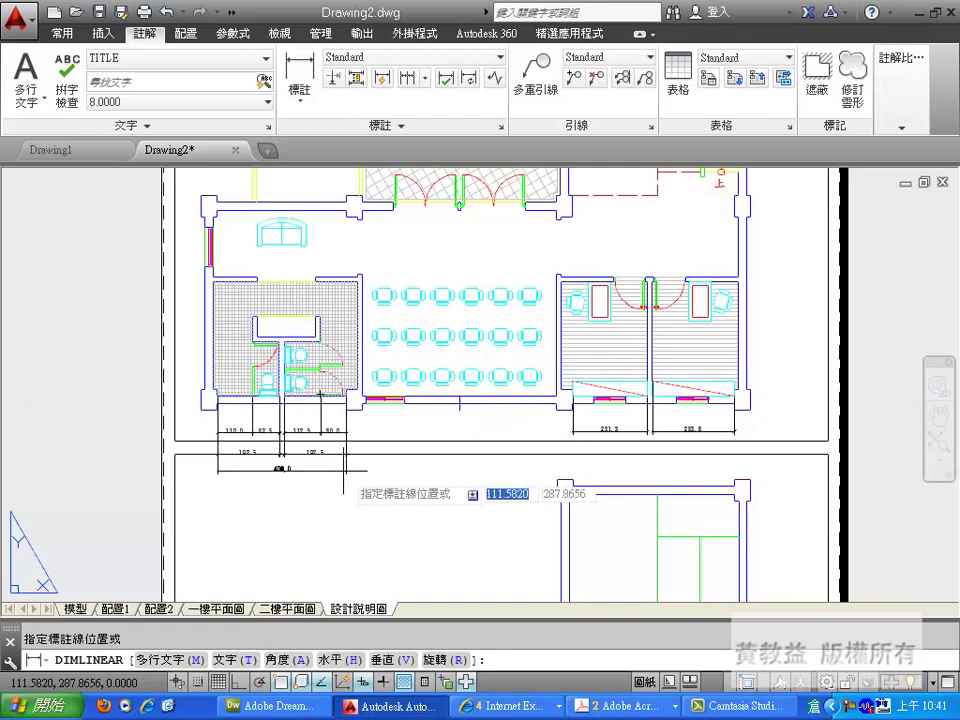
left_click(283, 468)
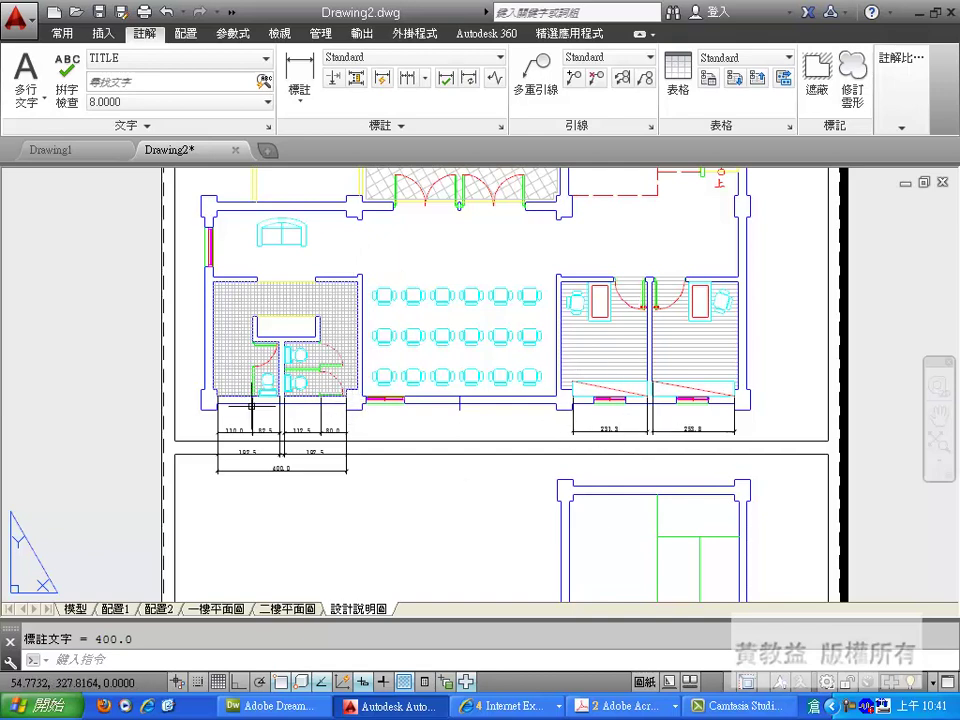
- Dimension the far-left to far-right wall corners as 1625.0, placed below the 400.0 tier
left_click(299, 72)
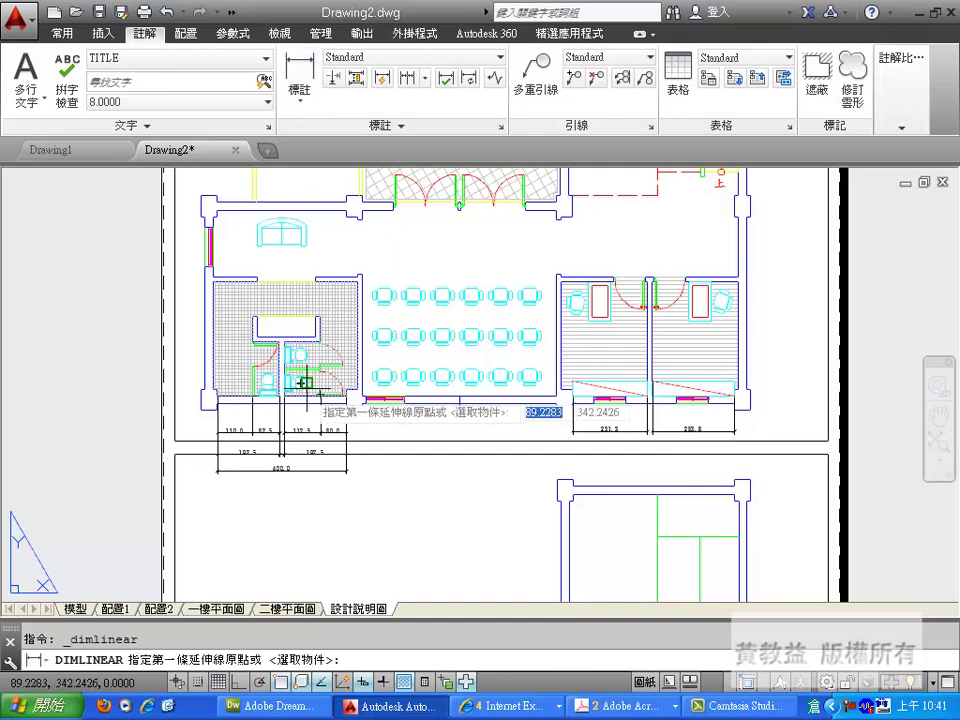
left_click(216, 397)
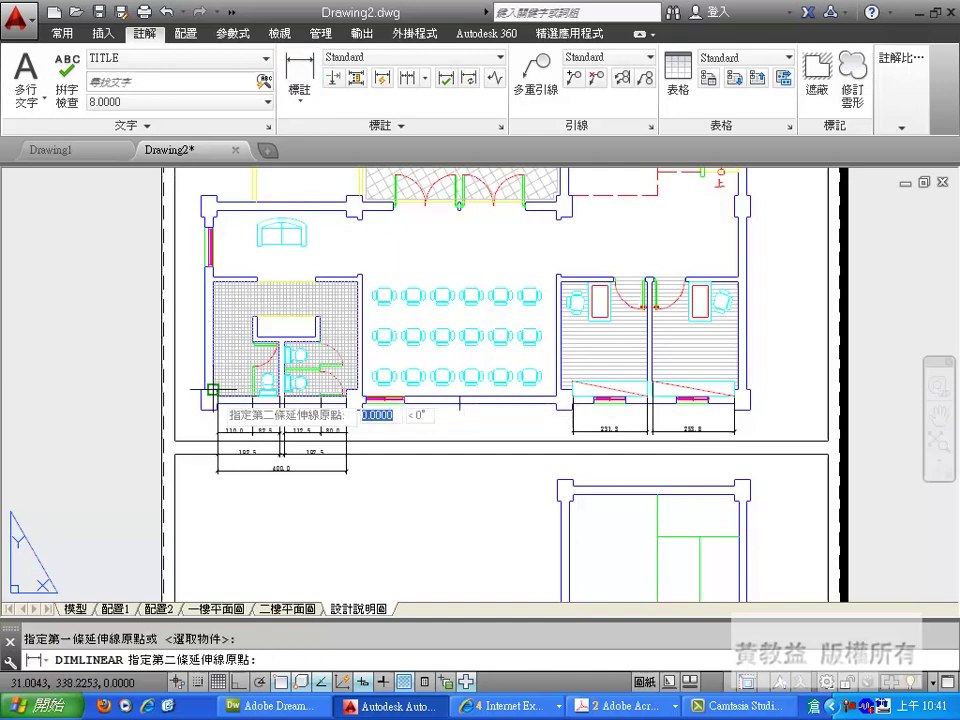
left_click(739, 389)
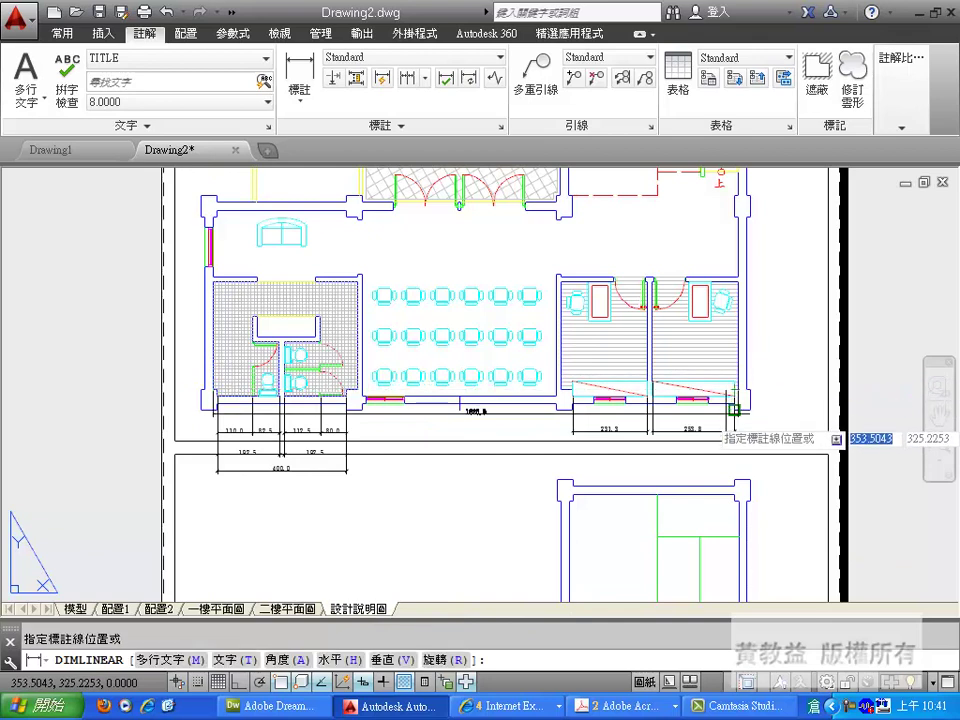
left_click(697, 484)
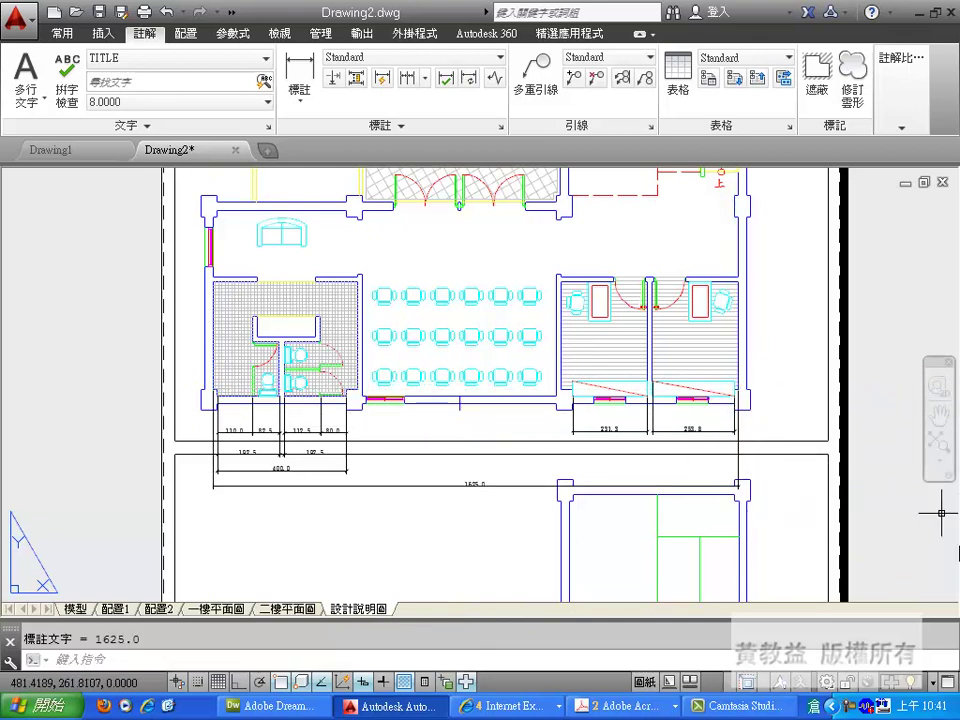
scroll(307, 472, "down", 4)
scroll(342, 460, "up", 4)
scroll(342, 460, "down", 4)
scroll(493, 380, "up", 2)
scroll(493, 380, "up", 1)
scroll(433, 434, "down", 2)
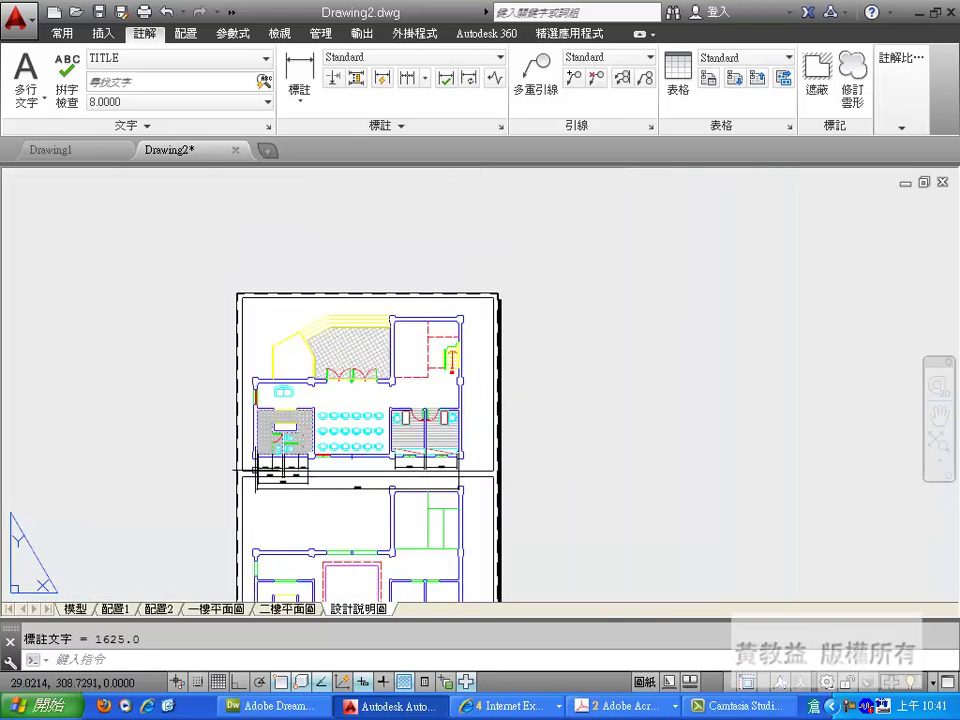